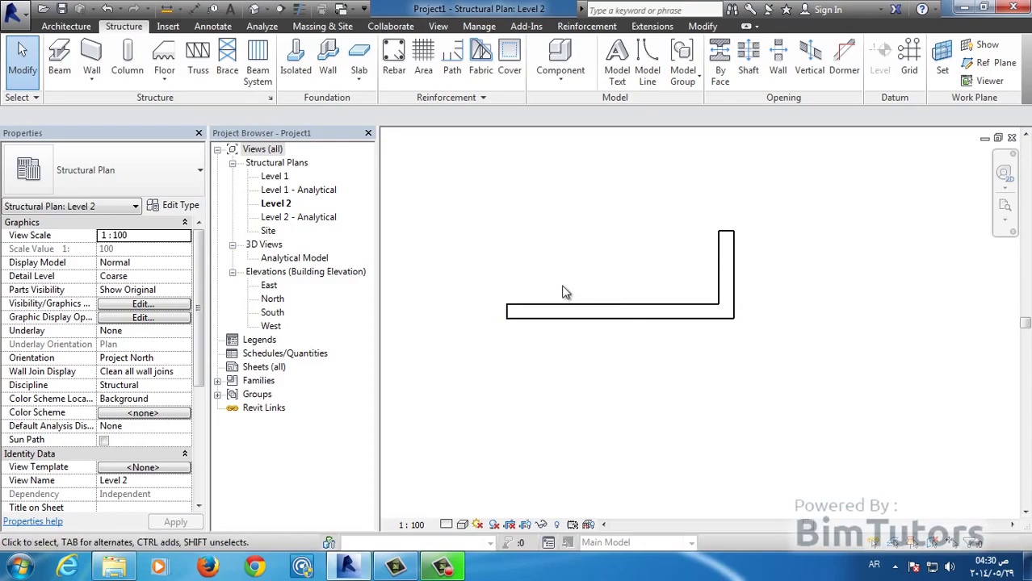
Try rotating the horizontal wall 30° clockwise about its midpoint without Disjoin, and undo the rotation.
click(549, 313)
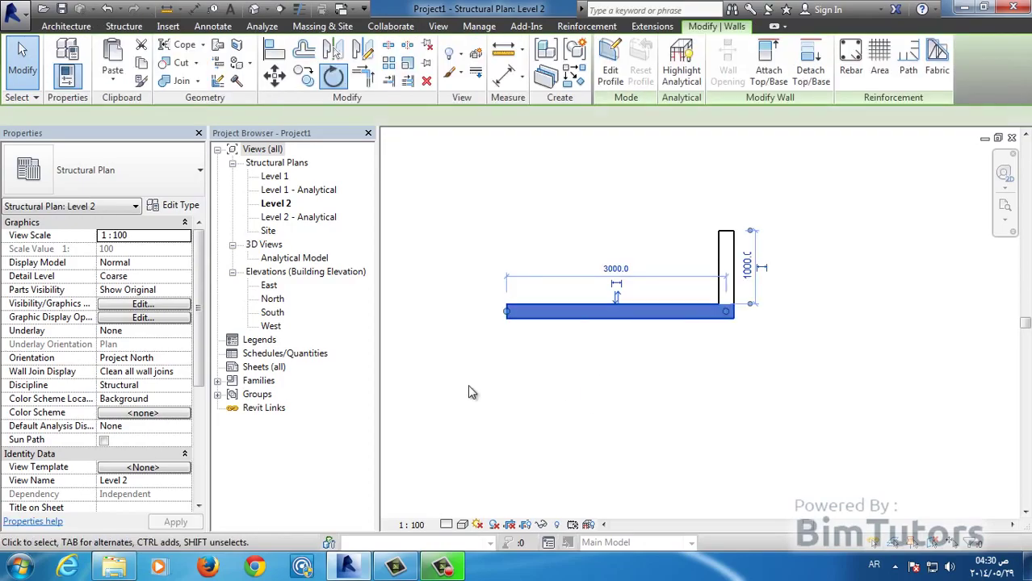
click(341, 87)
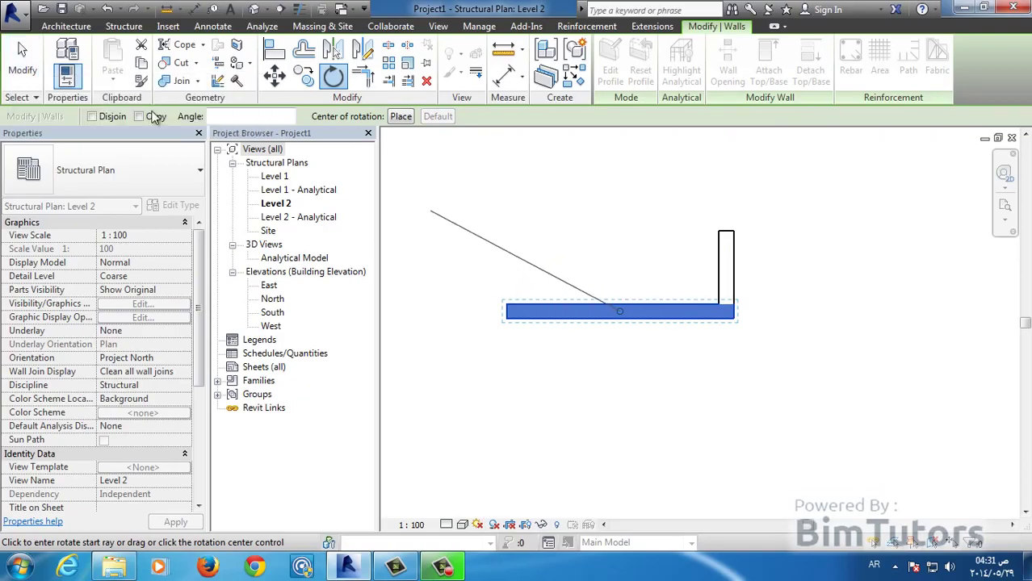
click(654, 318)
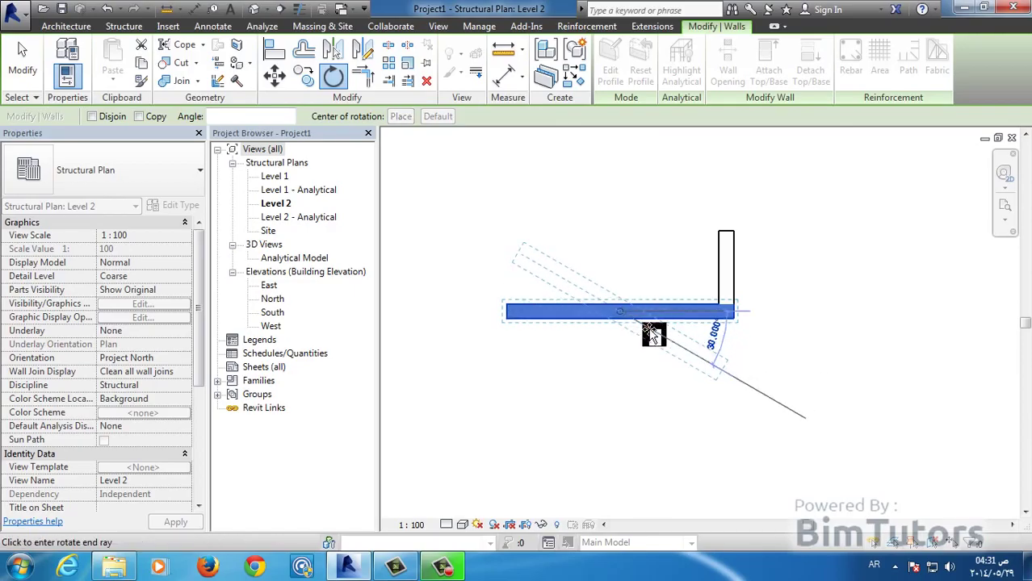
click(650, 330)
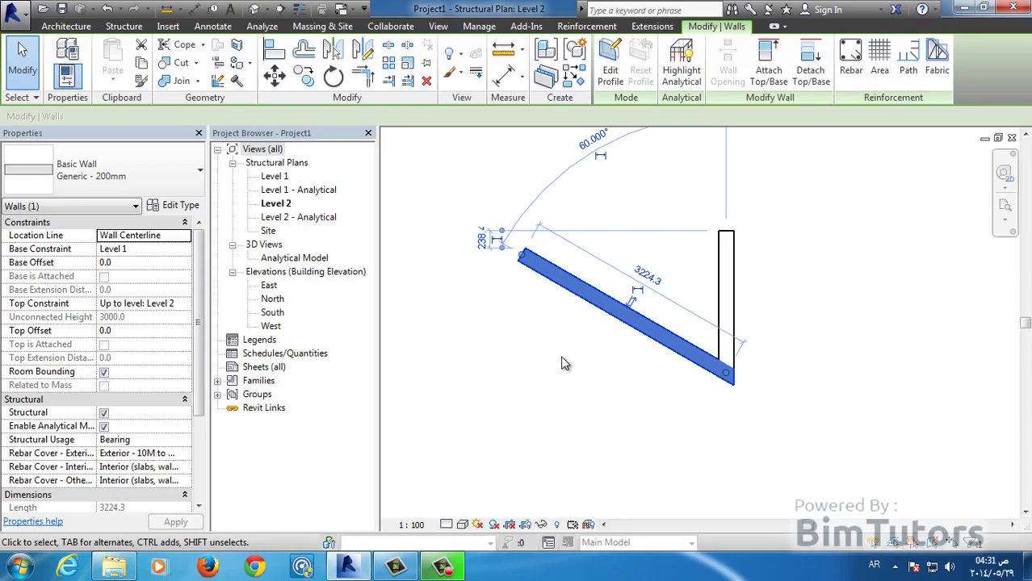
key(ctrl+z)
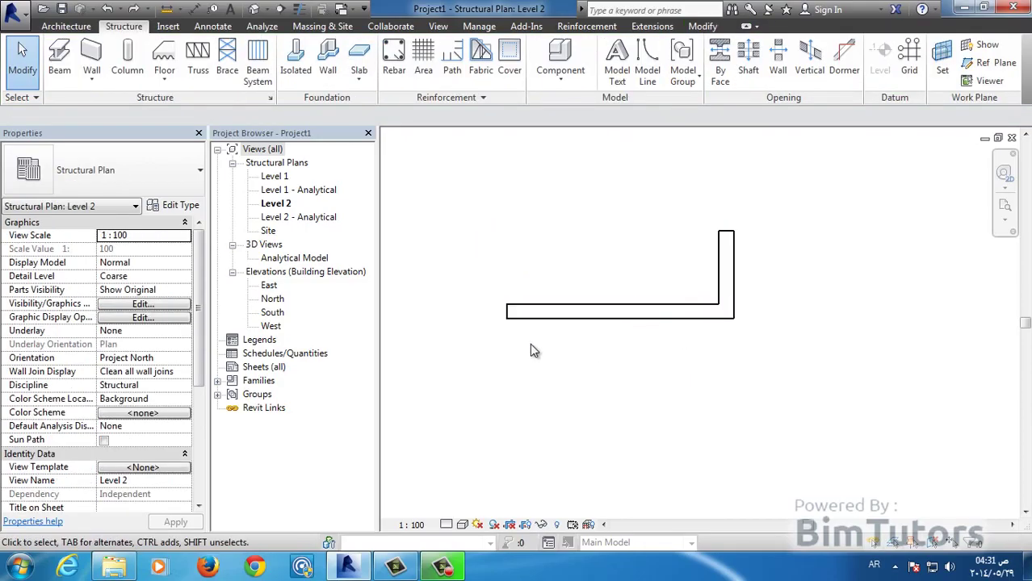
Try rotating the horizontal wall 30° clockwise about its midpoint with Disjoin enabled, and undo the rotation.
click(553, 315)
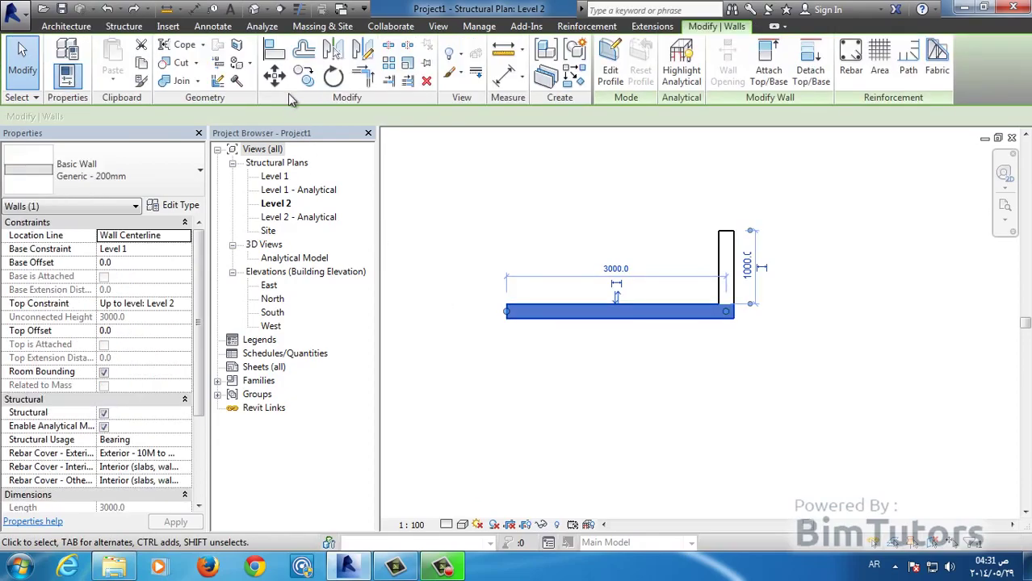
click(332, 80)
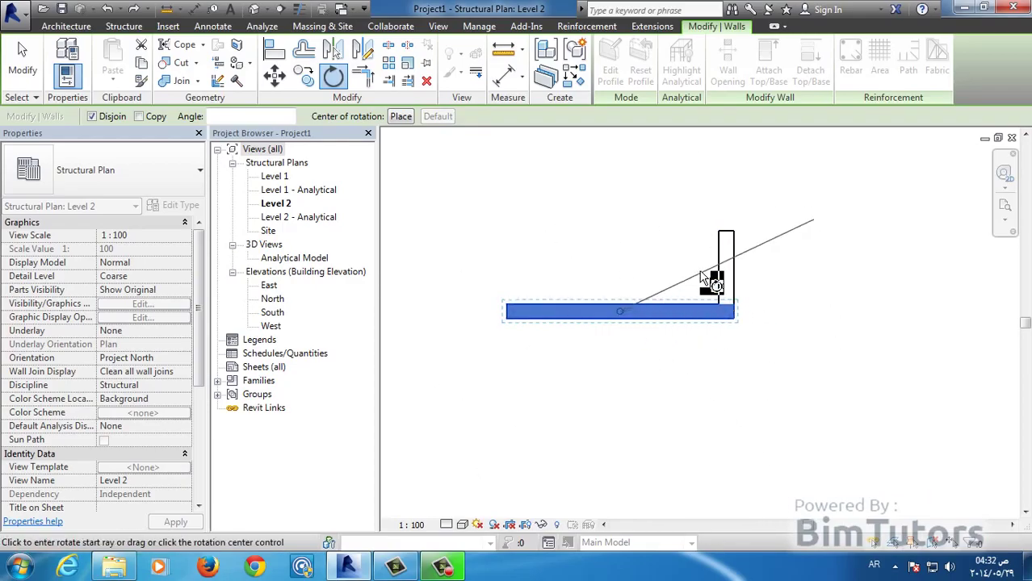
click(658, 313)
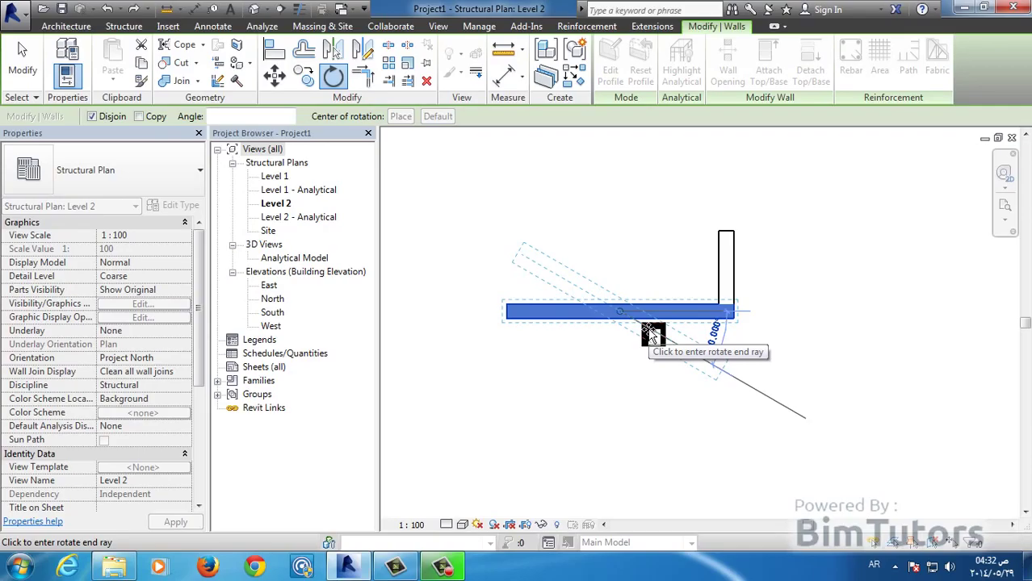
click(650, 331)
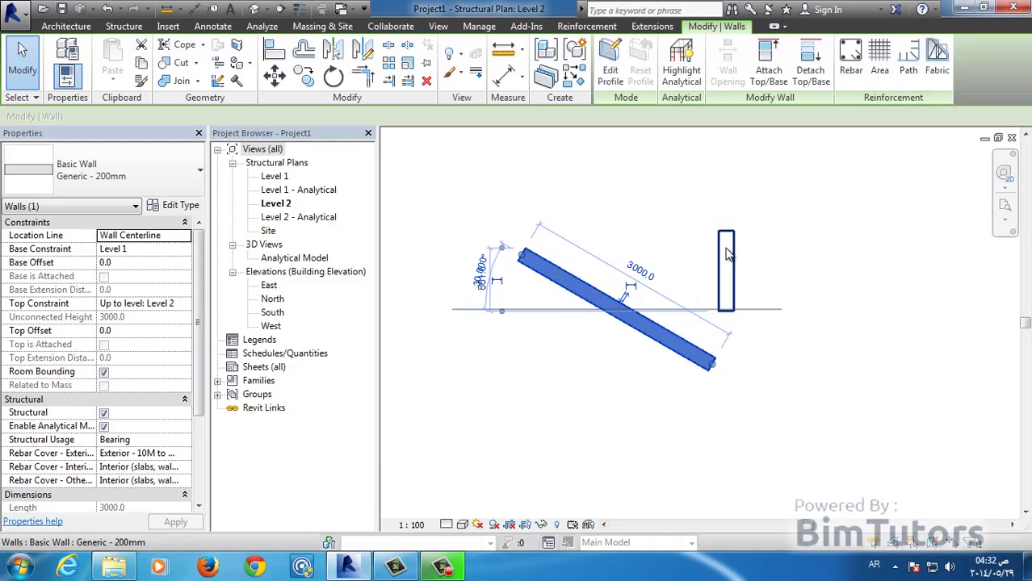
key(ctrl+z)
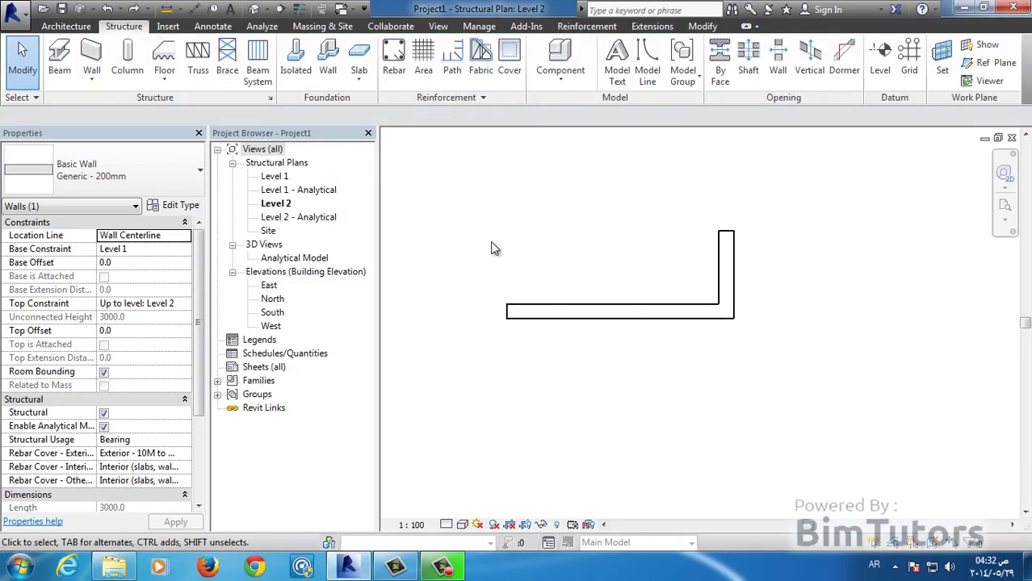
Try rotating the horizontal wall clockwise by an entered angle of 45° without Disjoin, and undo it.
click(592, 321)
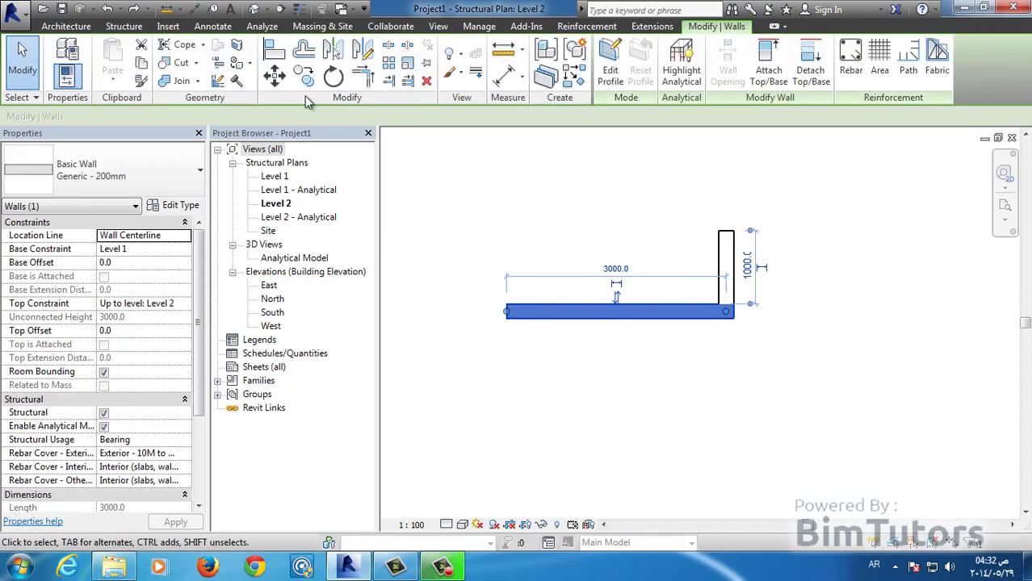
click(333, 77)
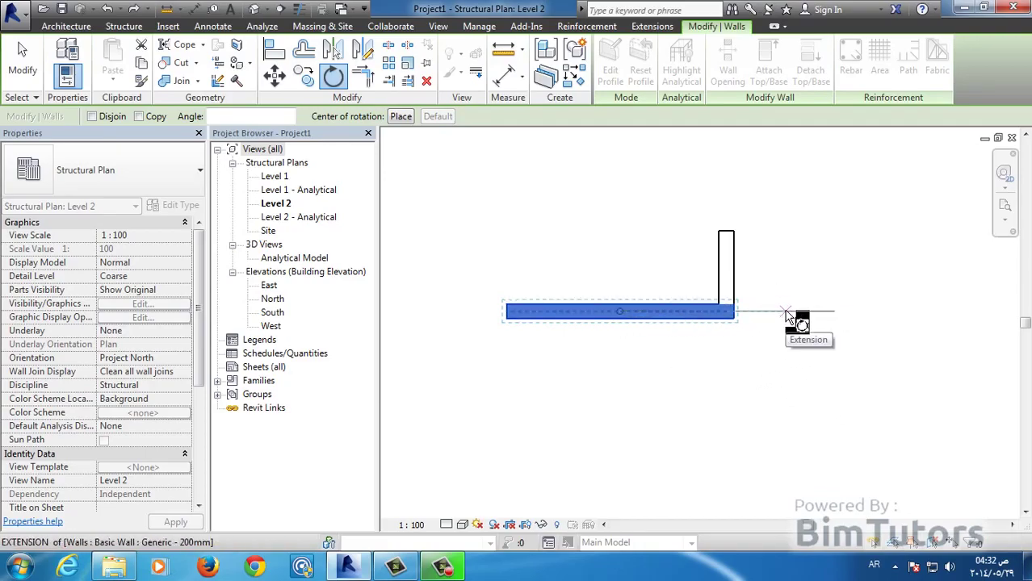
click(787, 314)
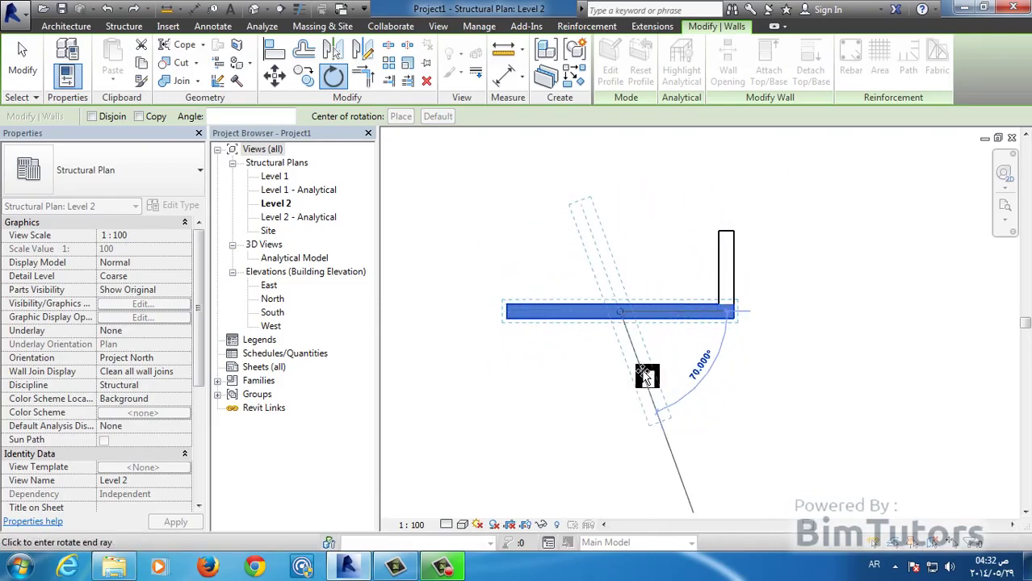
scroll(690, 358, up, 2)
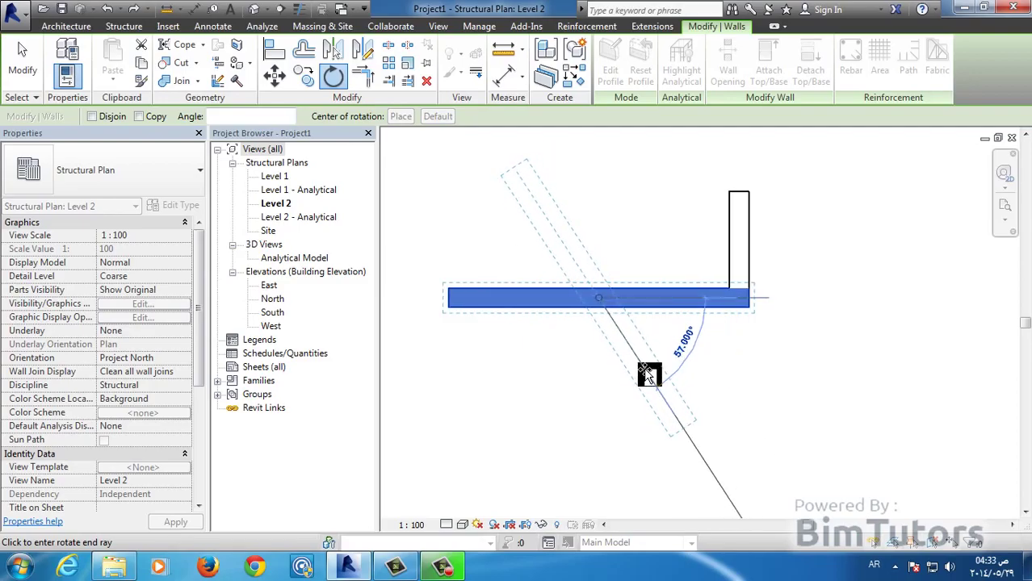
text(45)
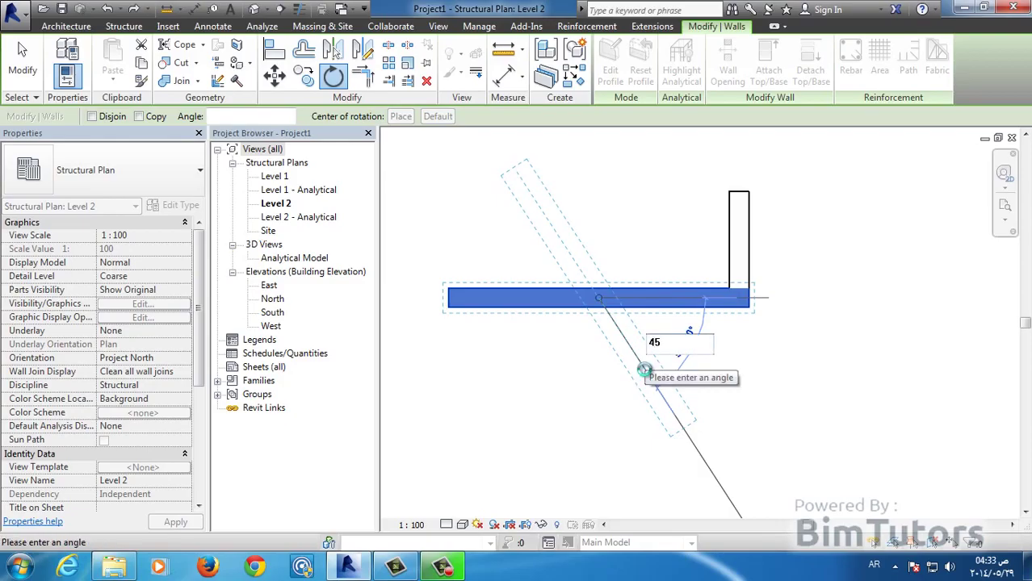
key(Return)
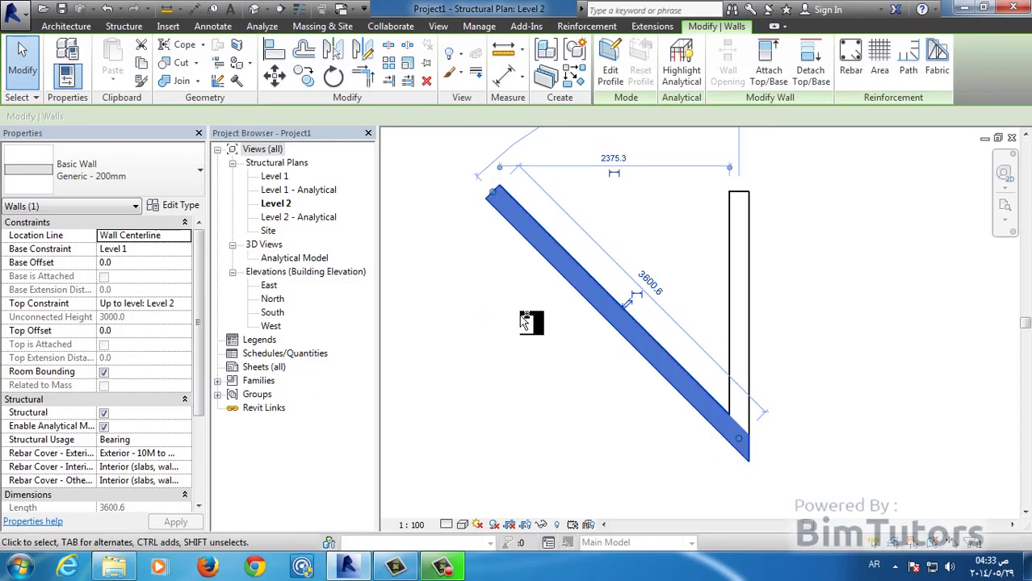
key(ctrl+z)
Rotate the horizontal wall 45° clockwise about its midpoint with Disjoin enabled, detaching it from the vertical wall.
click(709, 299)
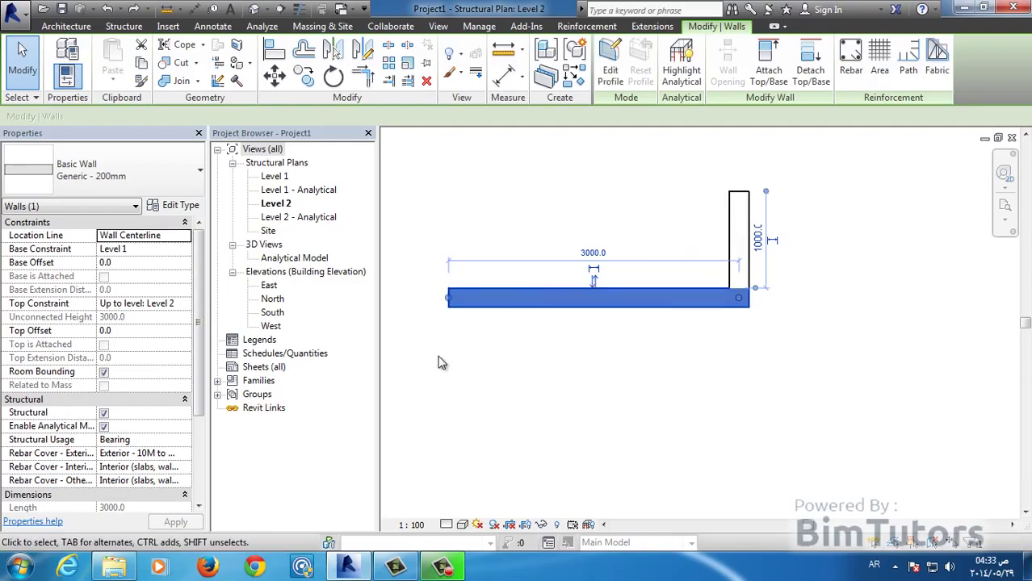
click(333, 76)
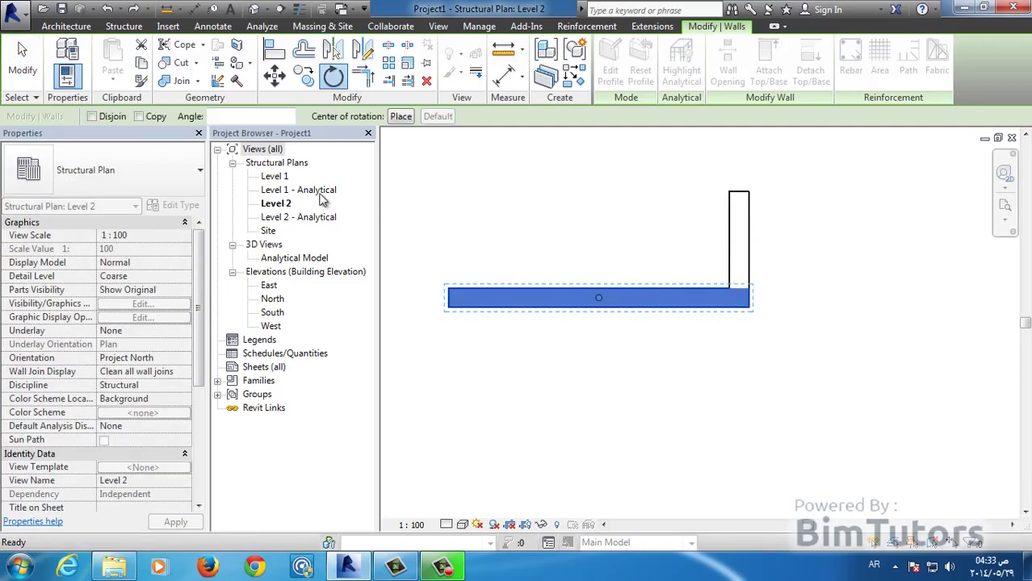
click(232, 117)
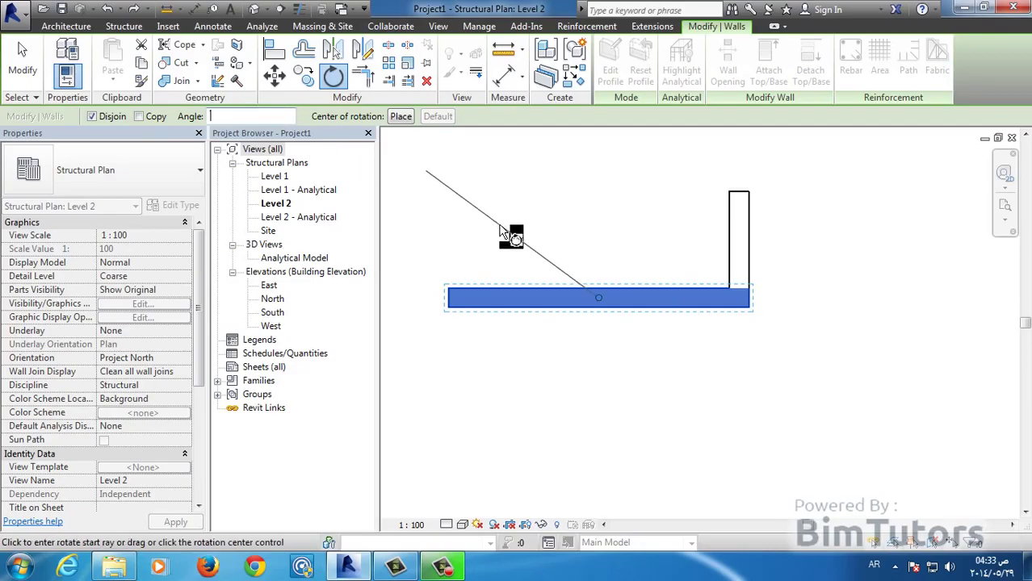
click(659, 297)
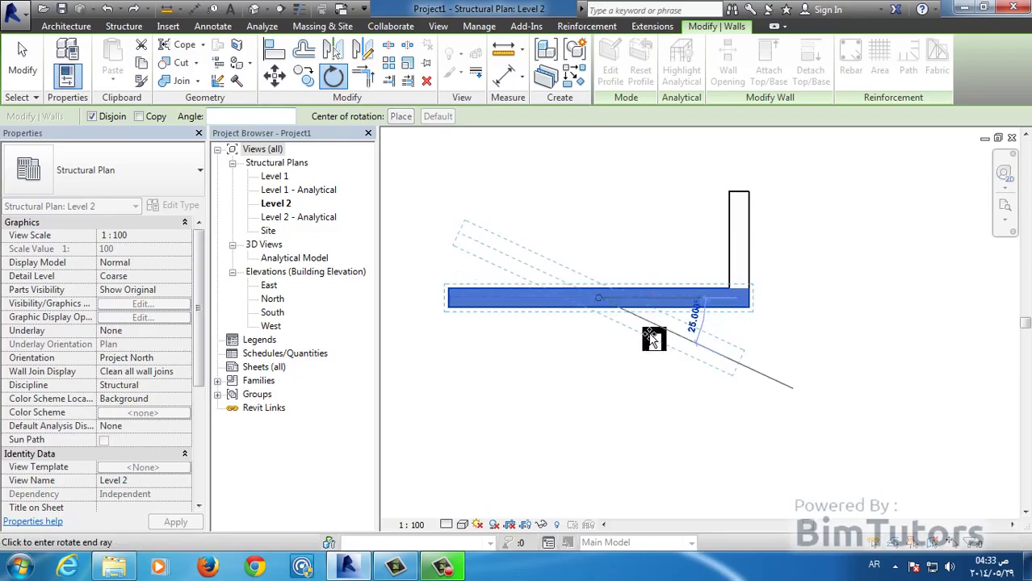
text(45)
key(Return)
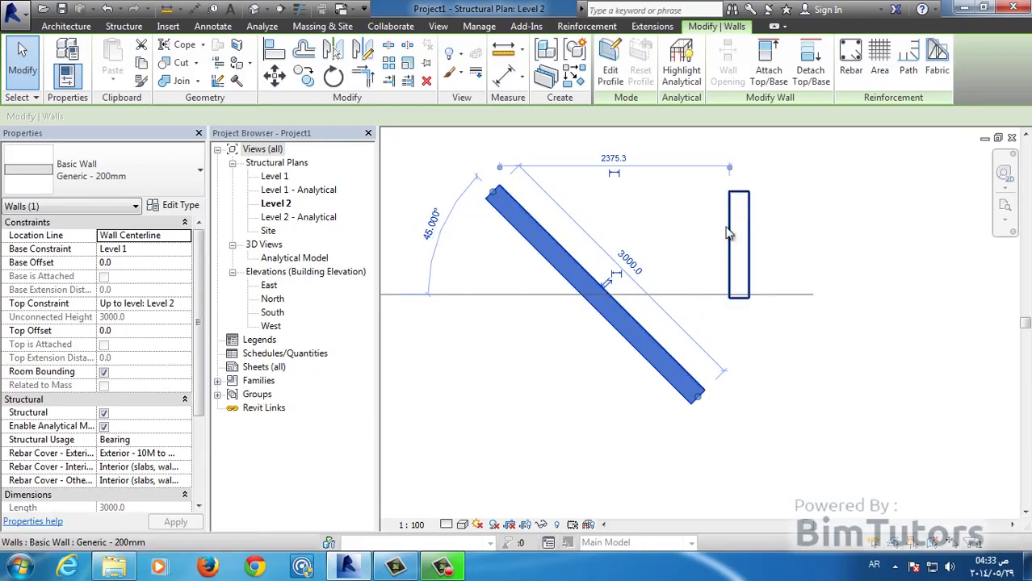
click(660, 240)
Create a copy of the short vertical wall rotated 45° counterclockwise about its midpoint.
scroll(602, 206, down, 1)
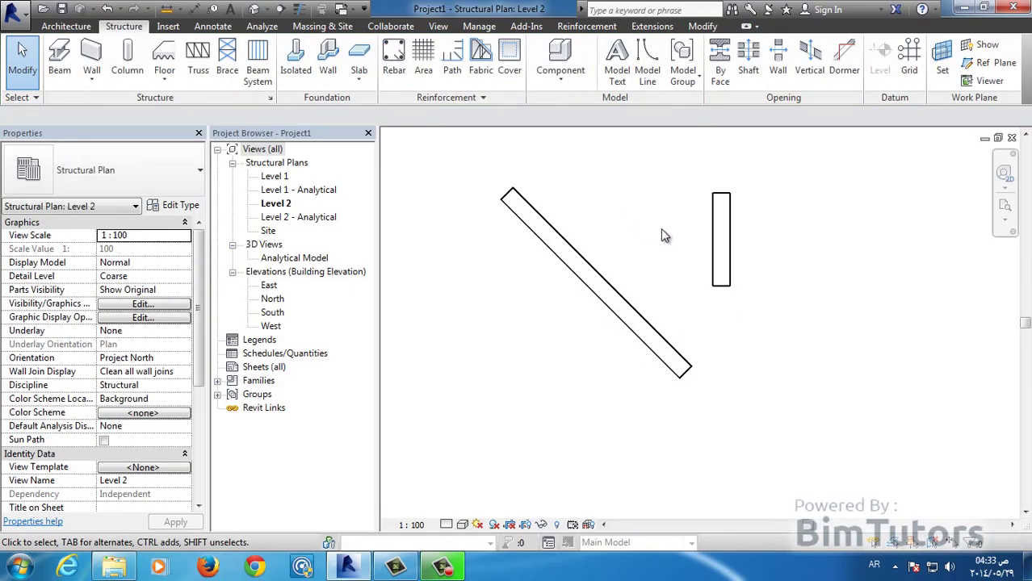
middle_drag(631, 223, 566, 232)
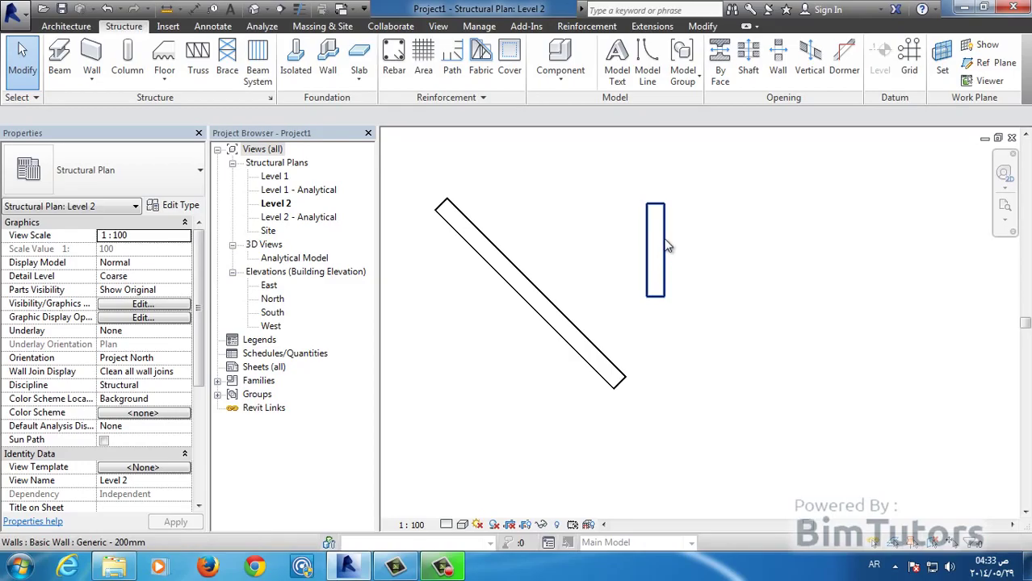
click(660, 246)
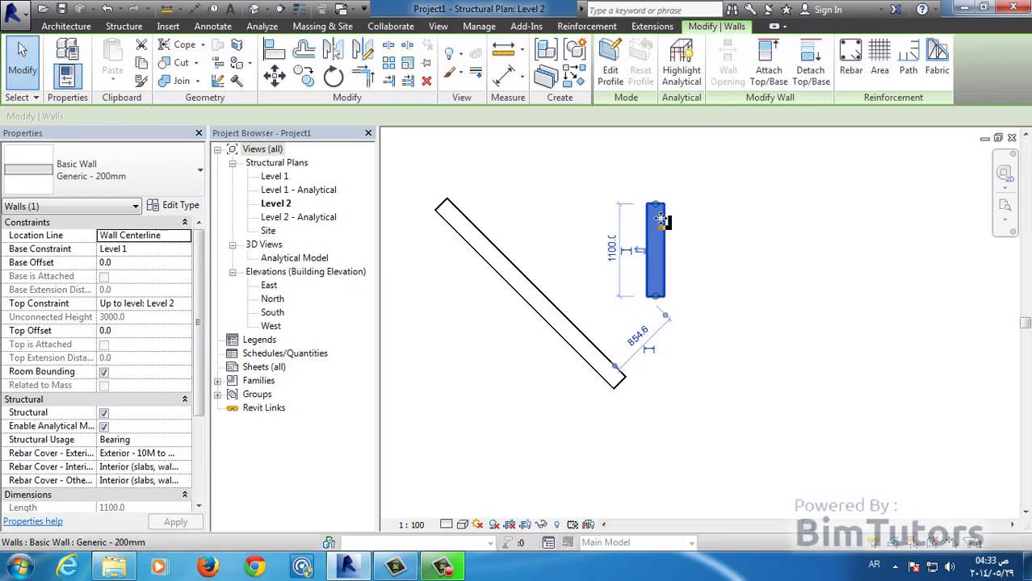
click(334, 76)
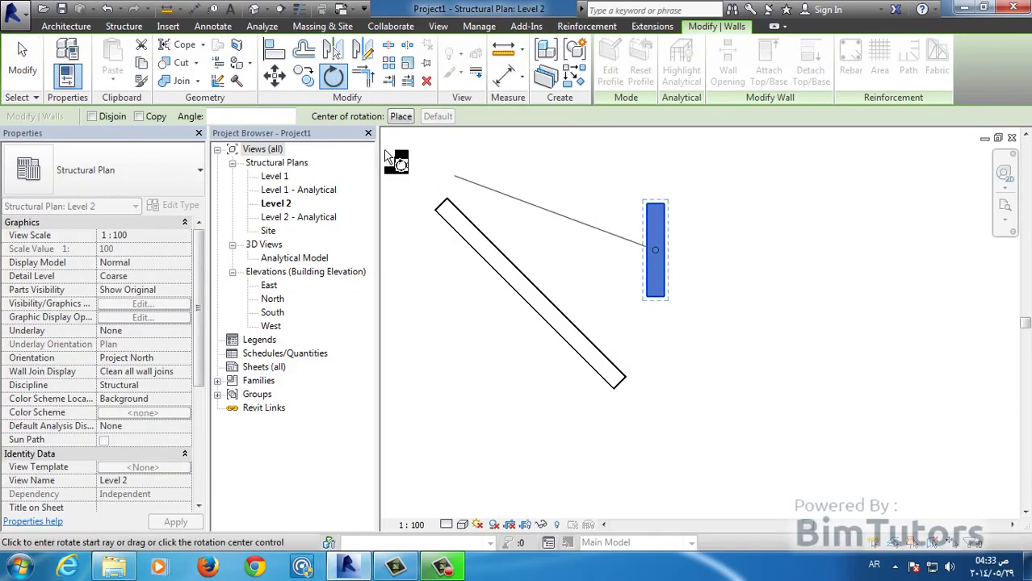
click(121, 118)
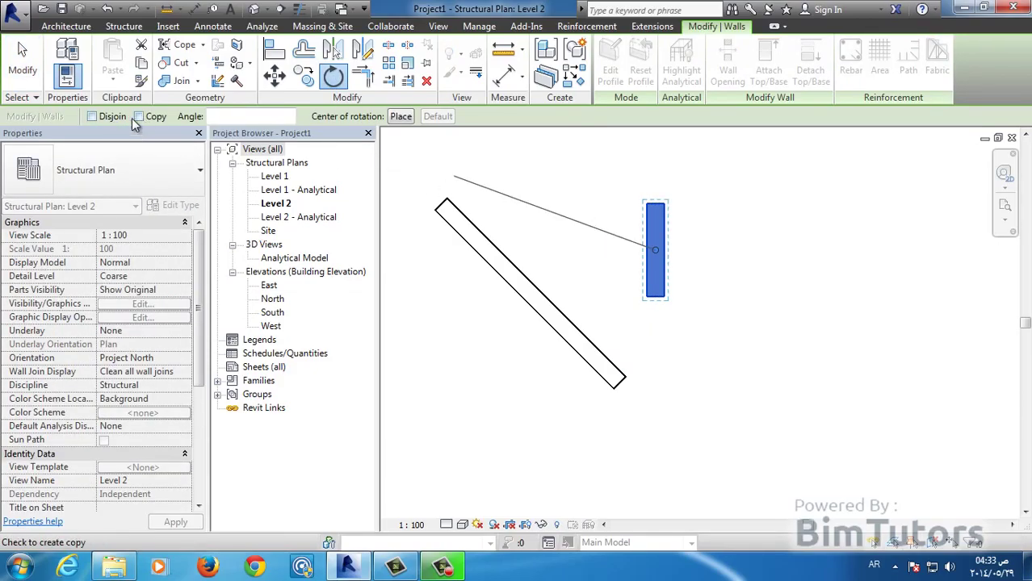
click(140, 117)
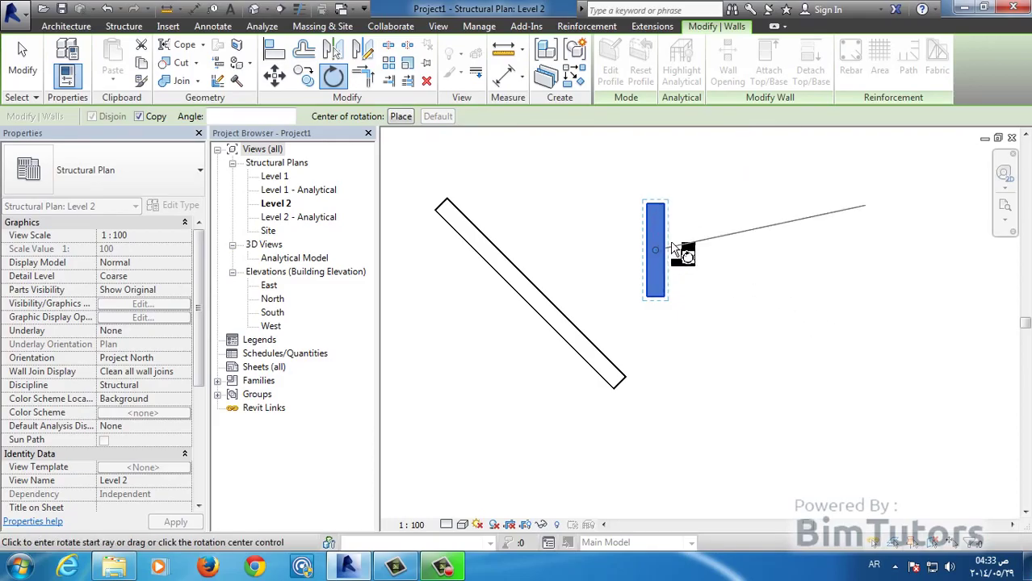
click(718, 253)
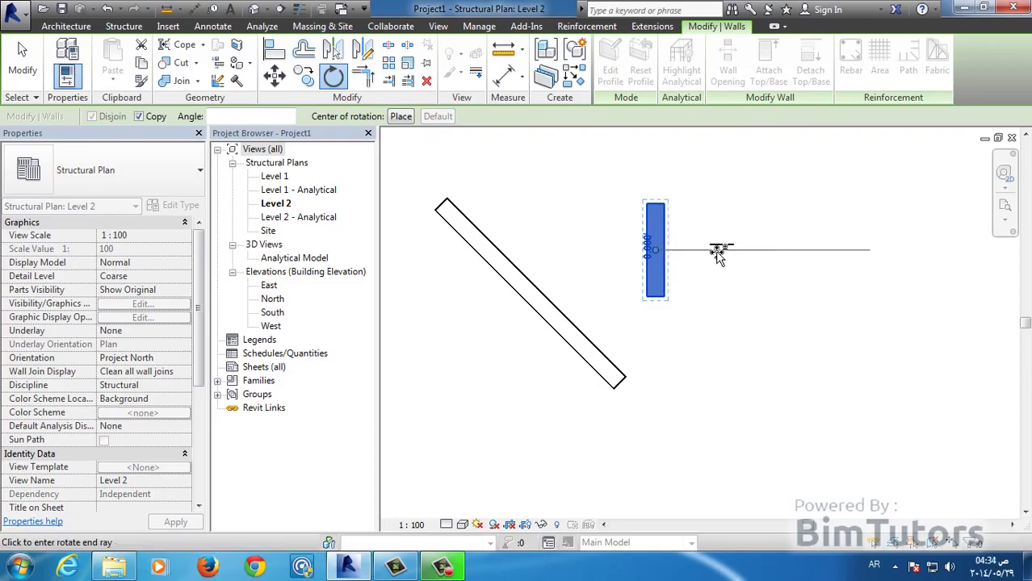
click(703, 204)
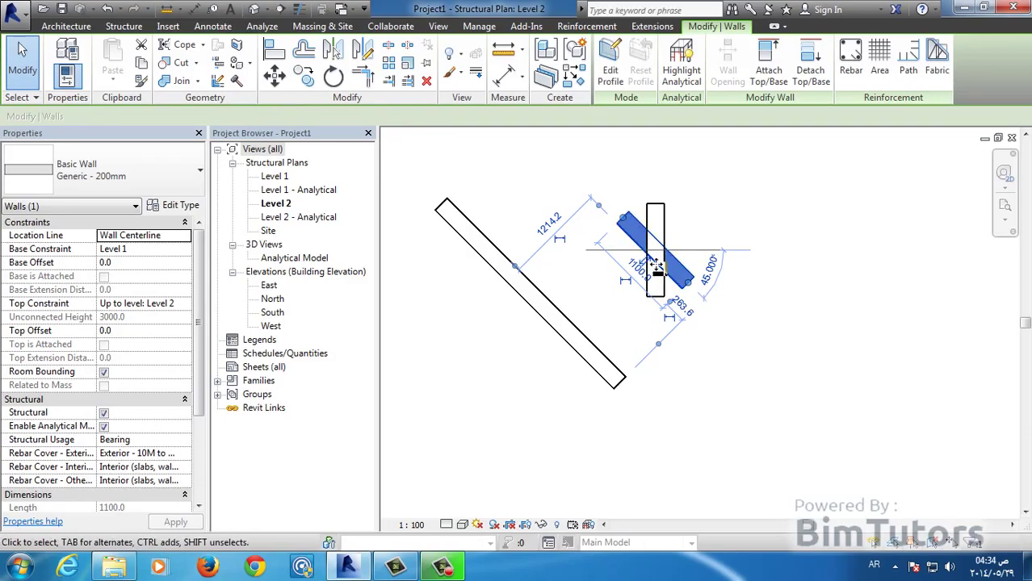
scroll(637, 234, up, 5)
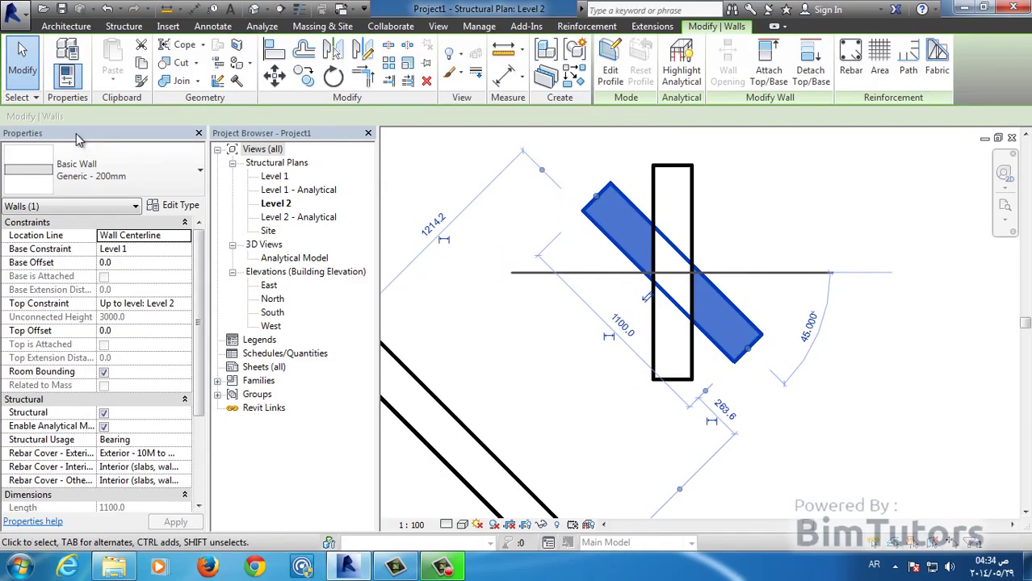
click(506, 269)
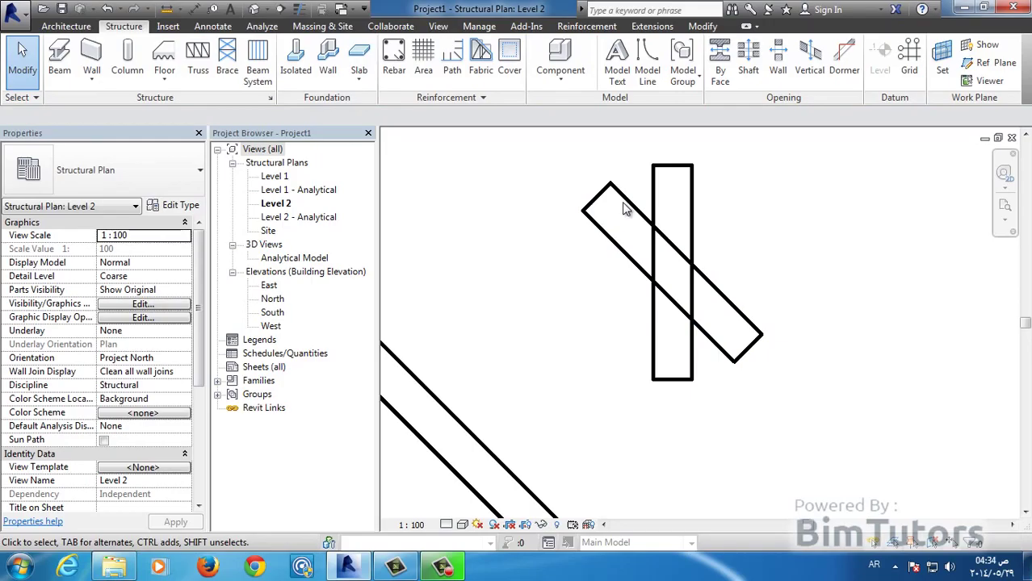
Check the vertical wall and its rotated copy as separate elements by selecting each one.
click(653, 192)
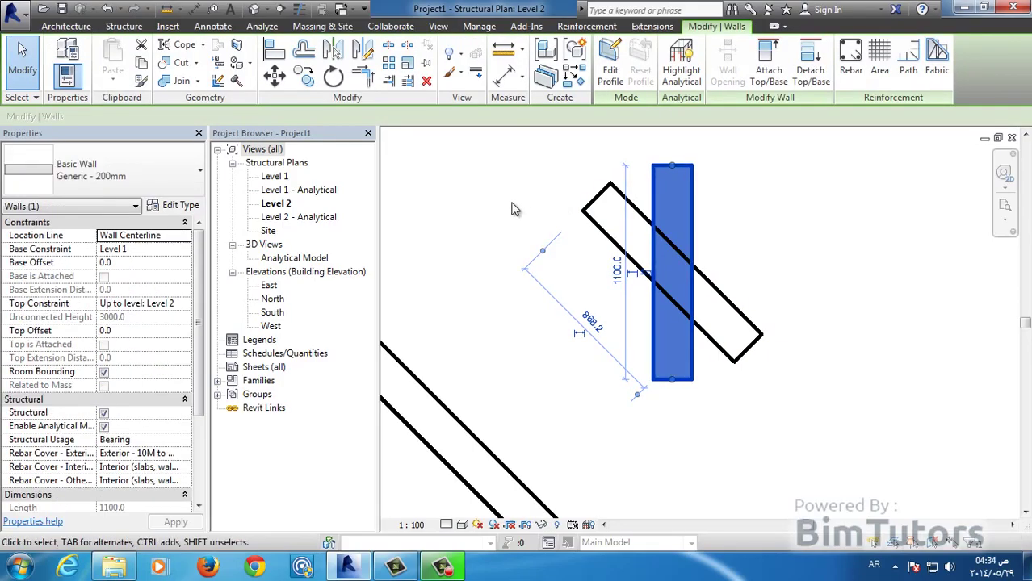
click(591, 212)
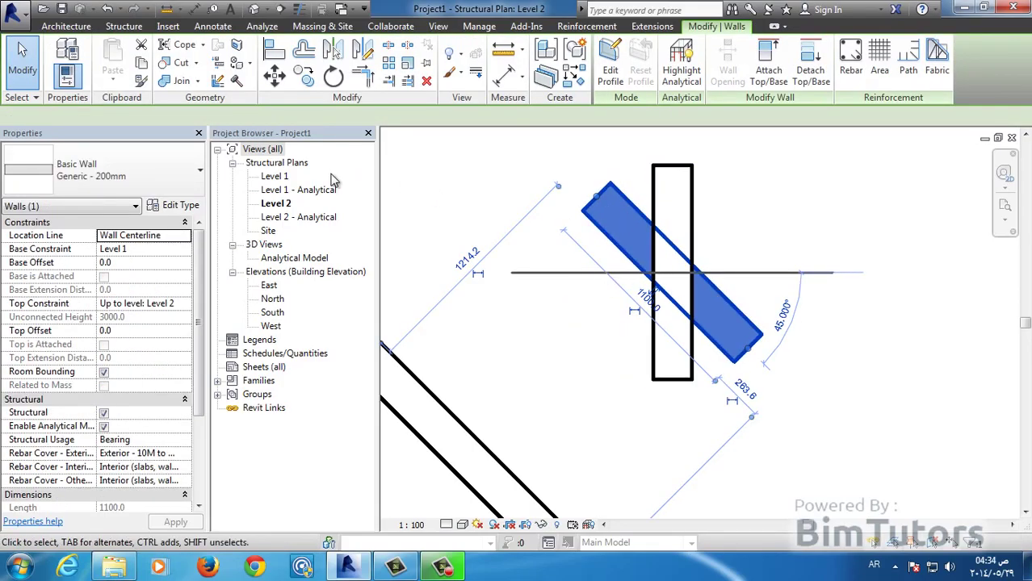
click(332, 79)
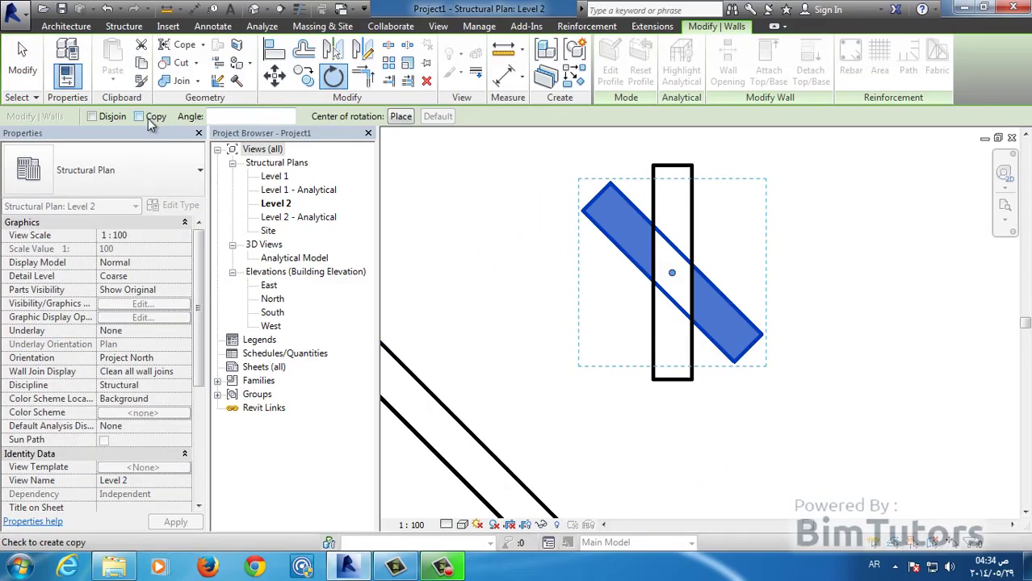
click(9, 72)
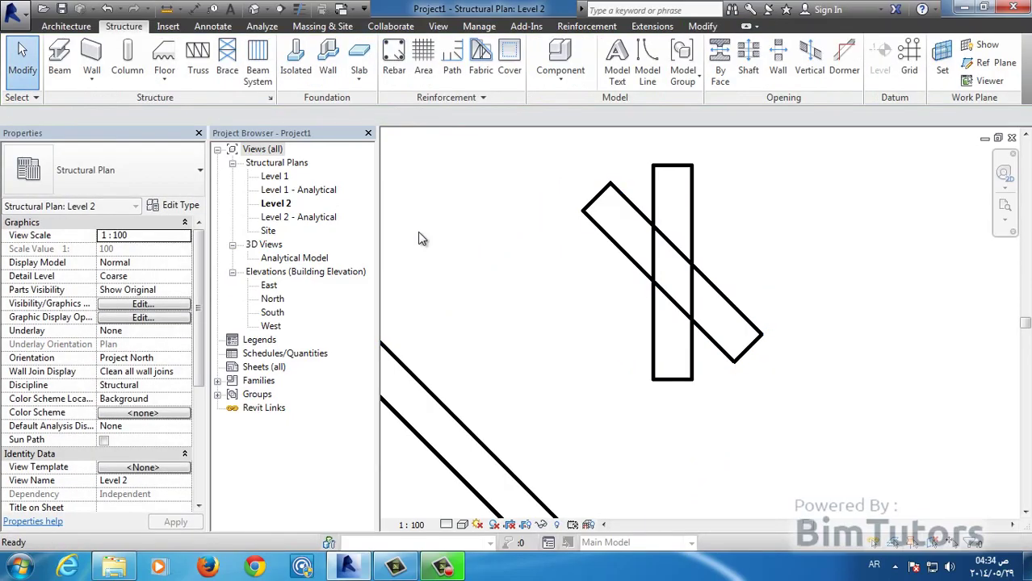
Delete the diagonal rotated copy that crosses the short vertical wall.
click(629, 209)
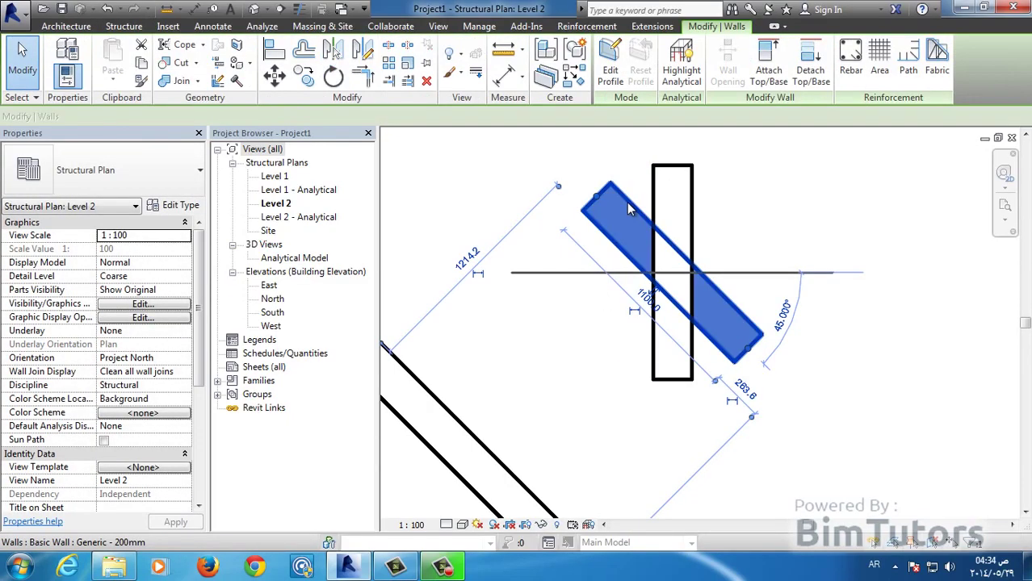
key(Delete)
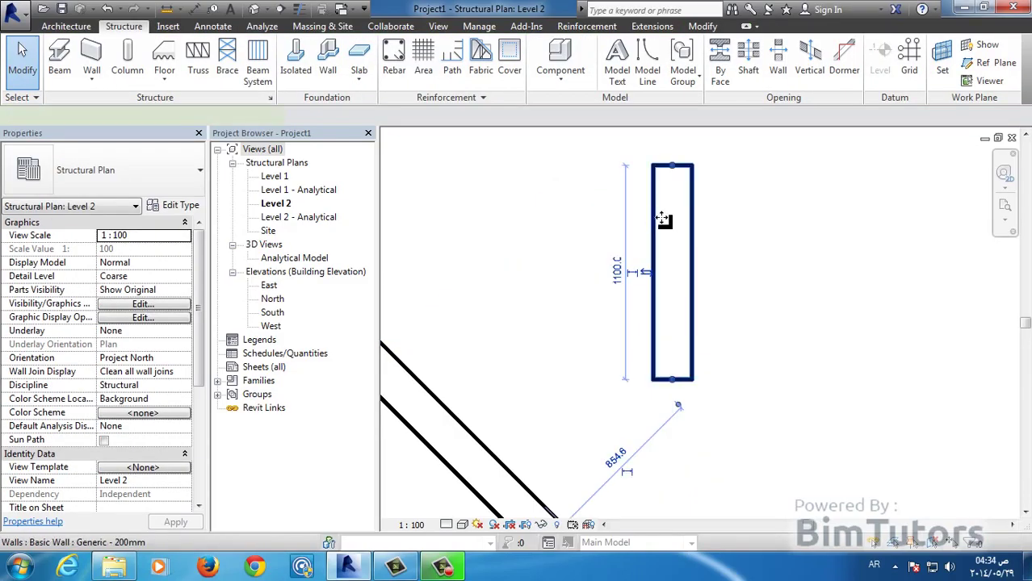
Rotate the short vertical wall 90° counterclockwise about the midpoint of its upper end so it lies horizontally.
click(663, 218)
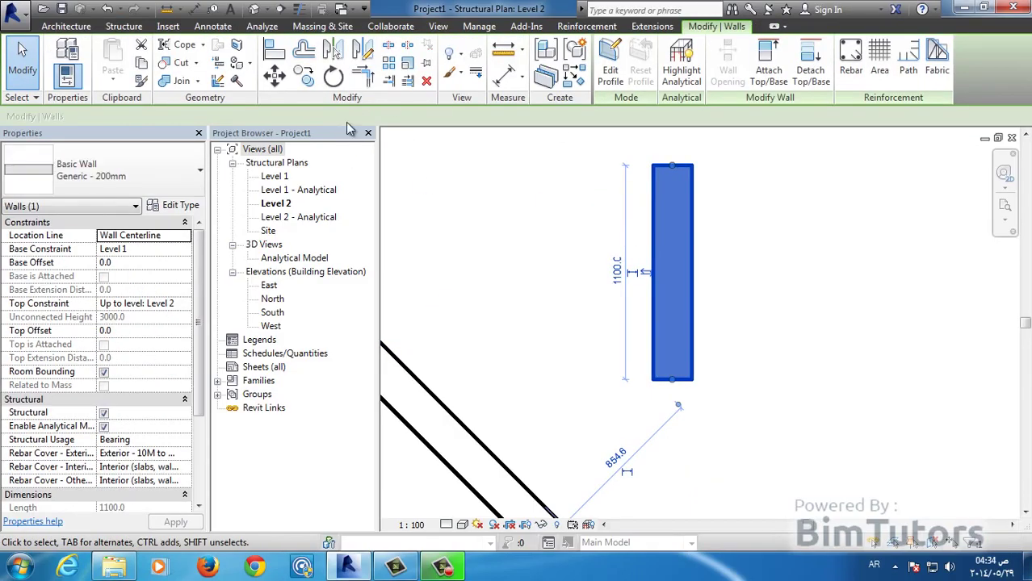
click(333, 75)
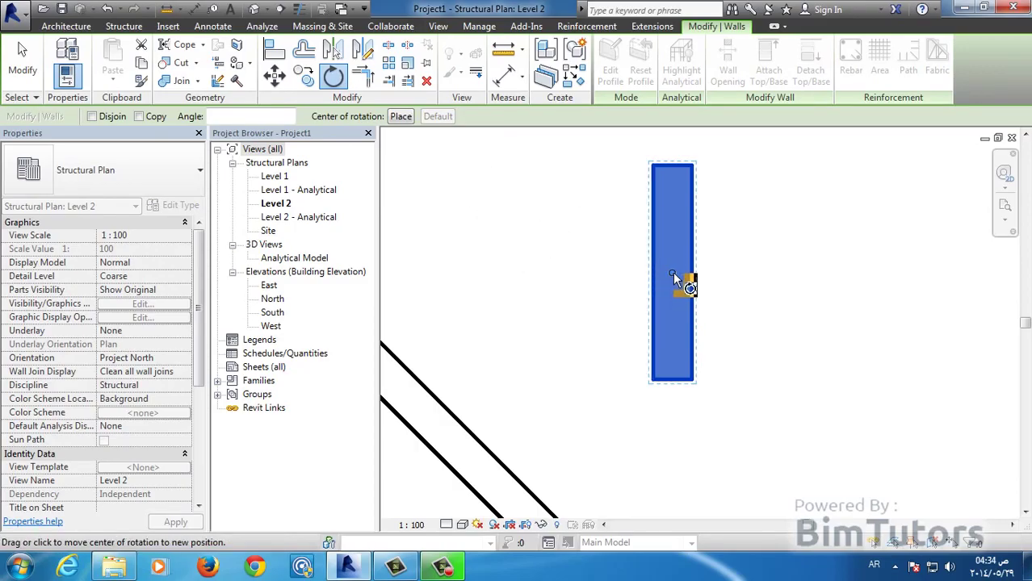
drag(670, 272, 670, 266)
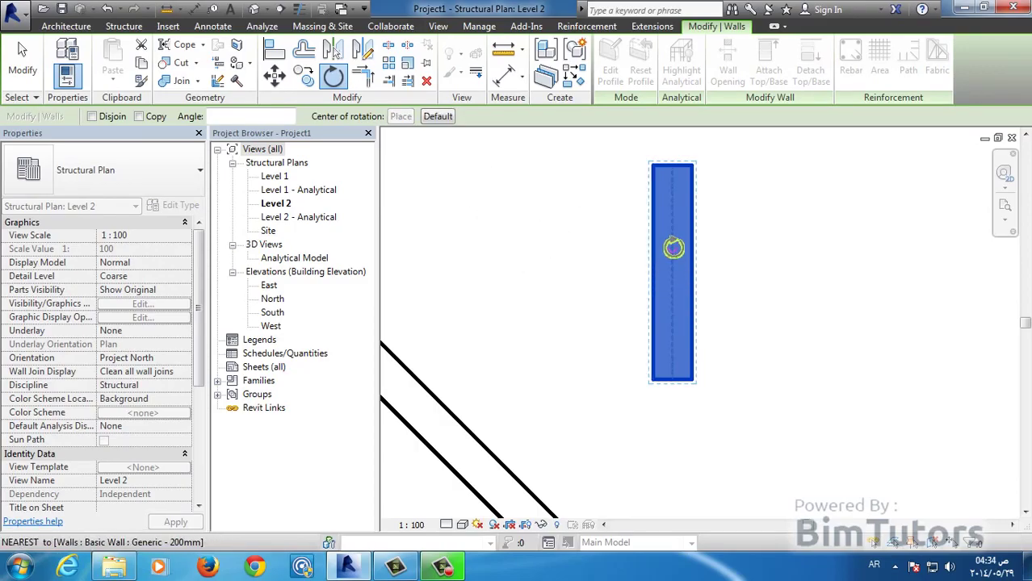
drag(673, 215, 749, 236)
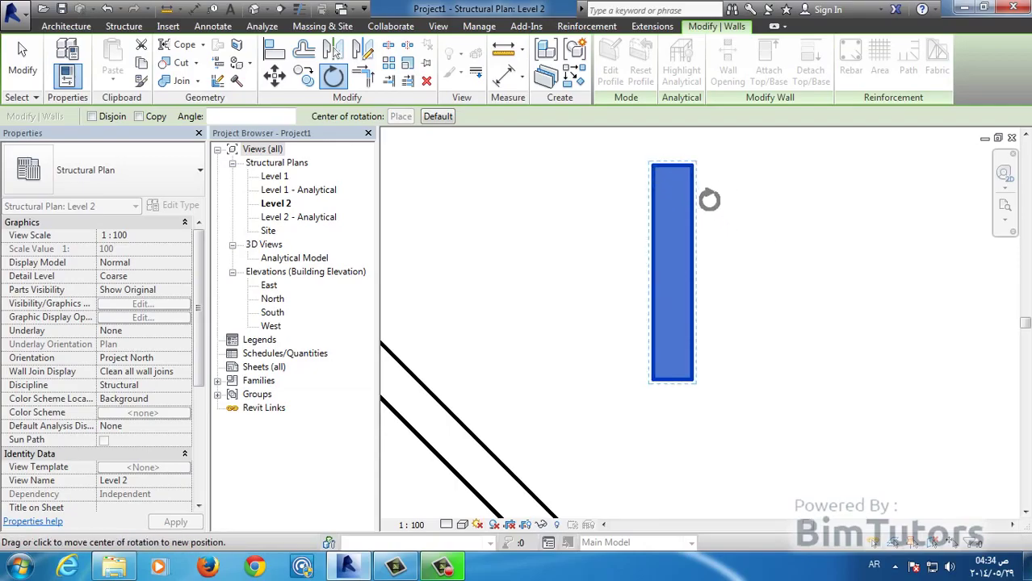
drag(708, 200, 672, 173)
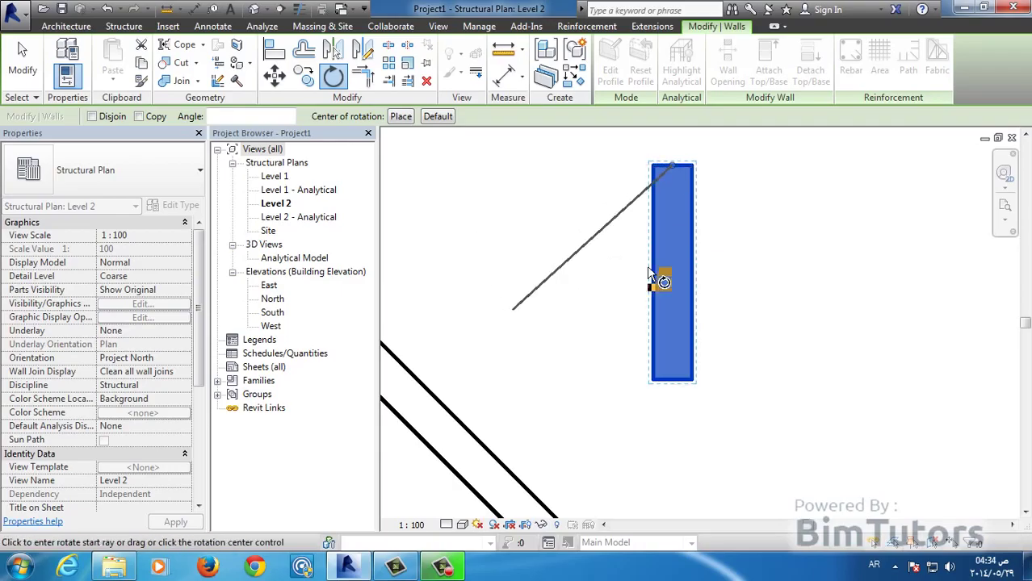
middle_drag(716, 200, 677, 348)
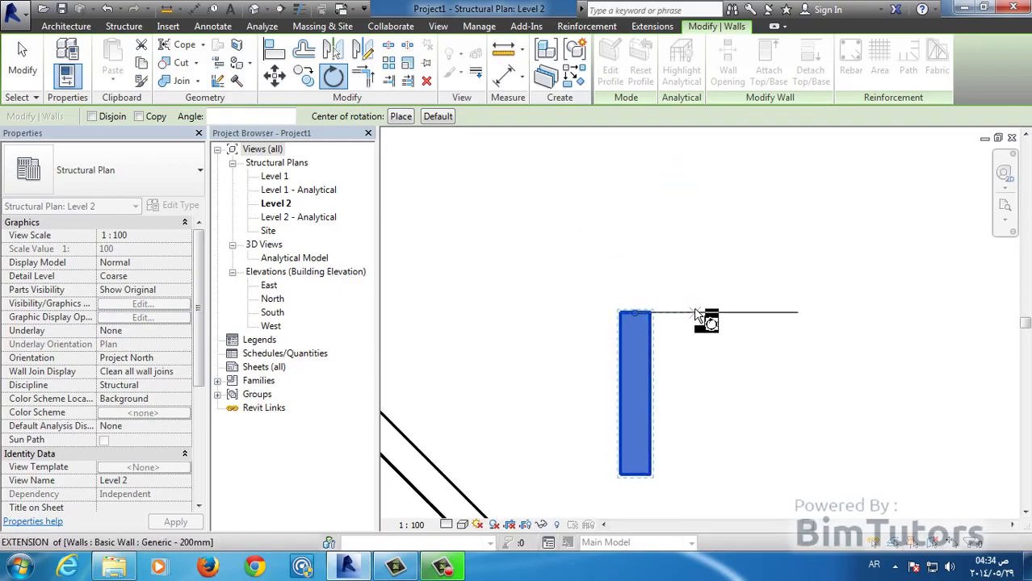
click(693, 308)
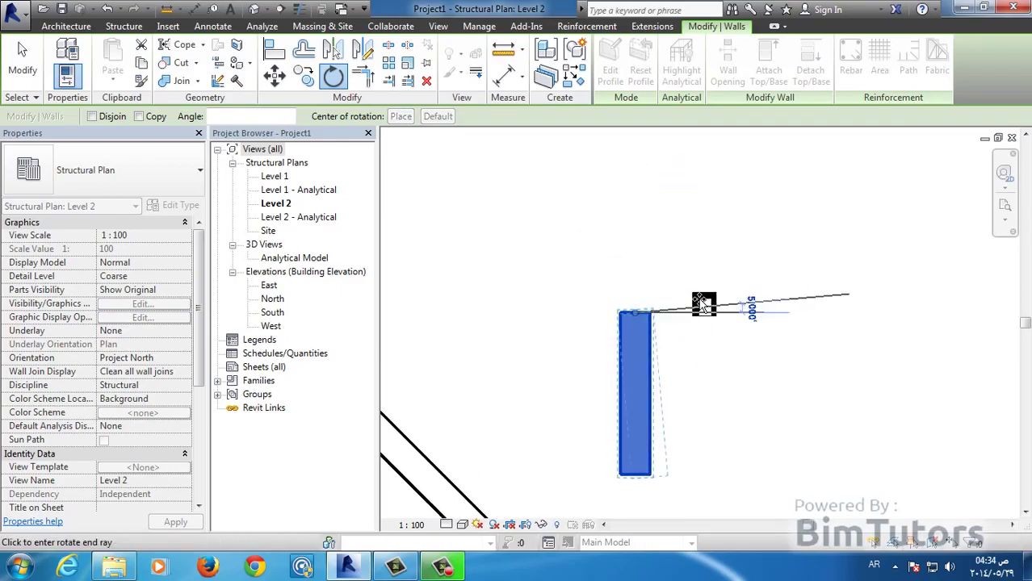
click(635, 238)
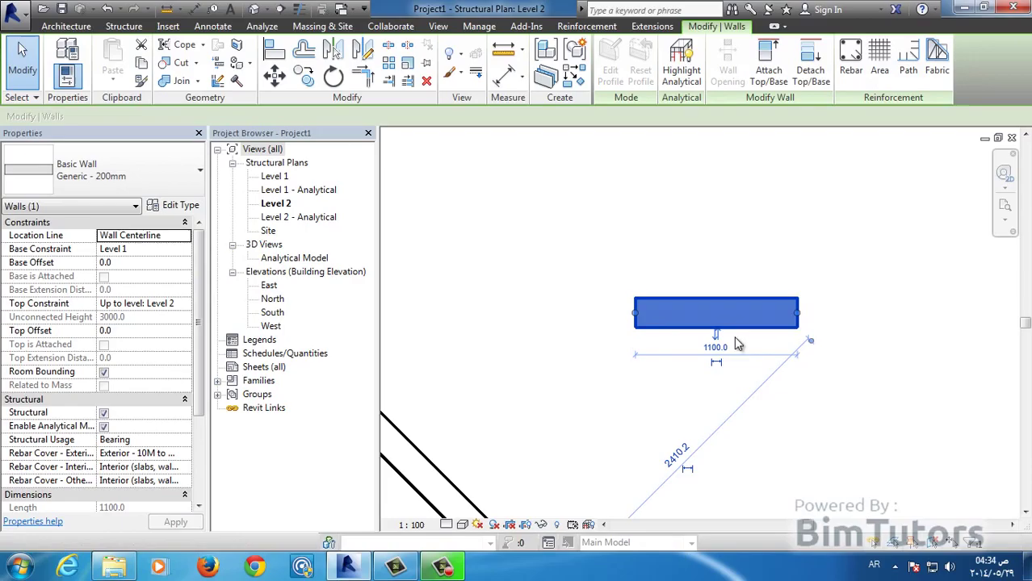
Create a copy of the horizontal wall rotated 90° clockwise about its left end to form an L-shaped corner.
click(663, 320)
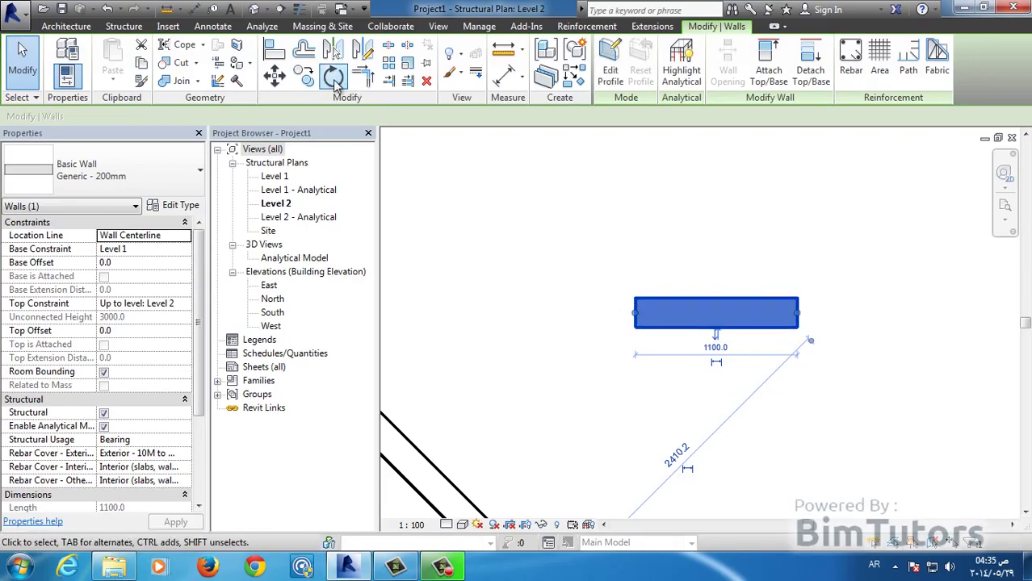
click(334, 81)
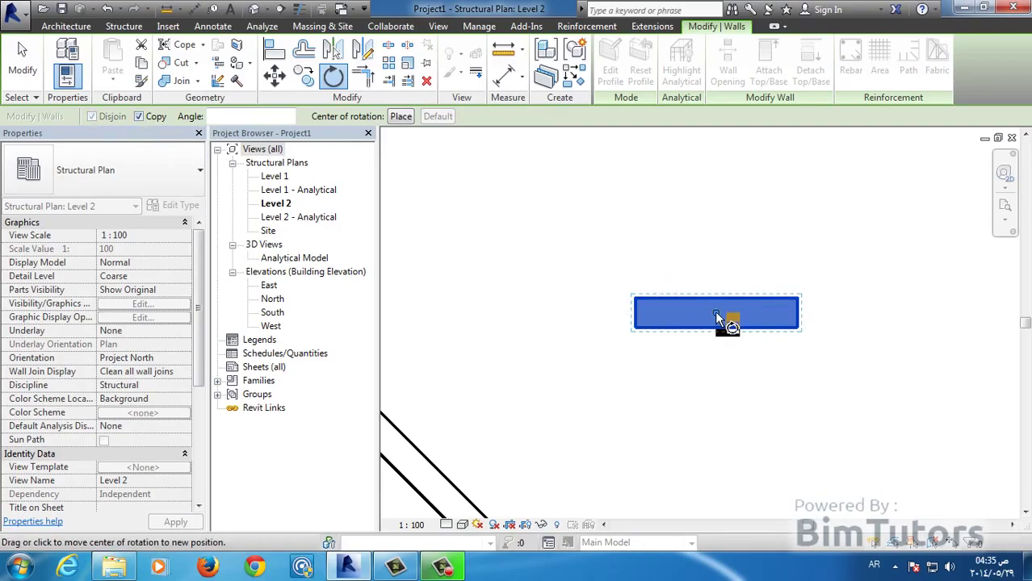
mouse_move(715, 311)
mouse_down()
mouse_move(636, 312)
mouse_move(670, 314)
mouse_up()
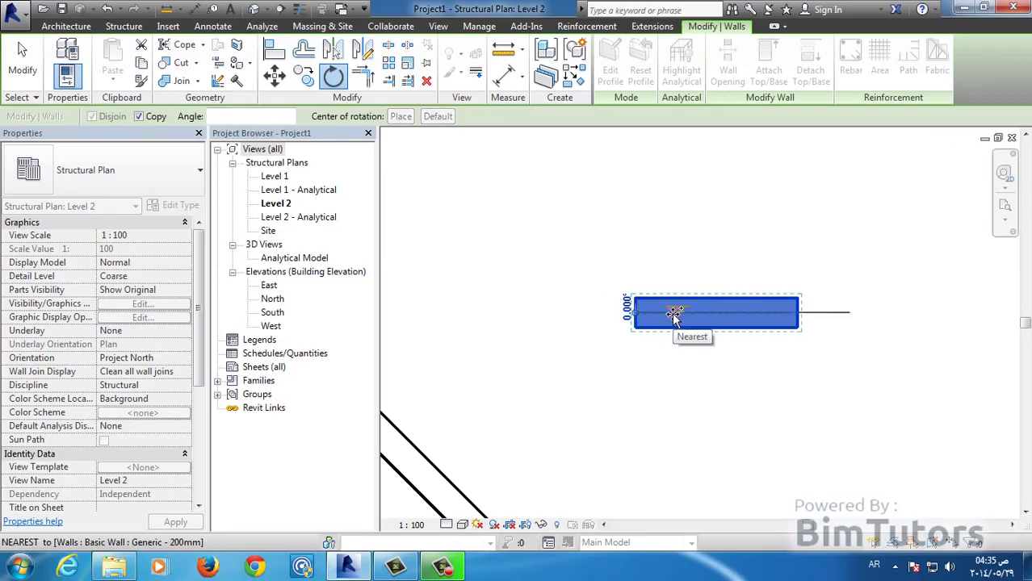
click(670, 315)
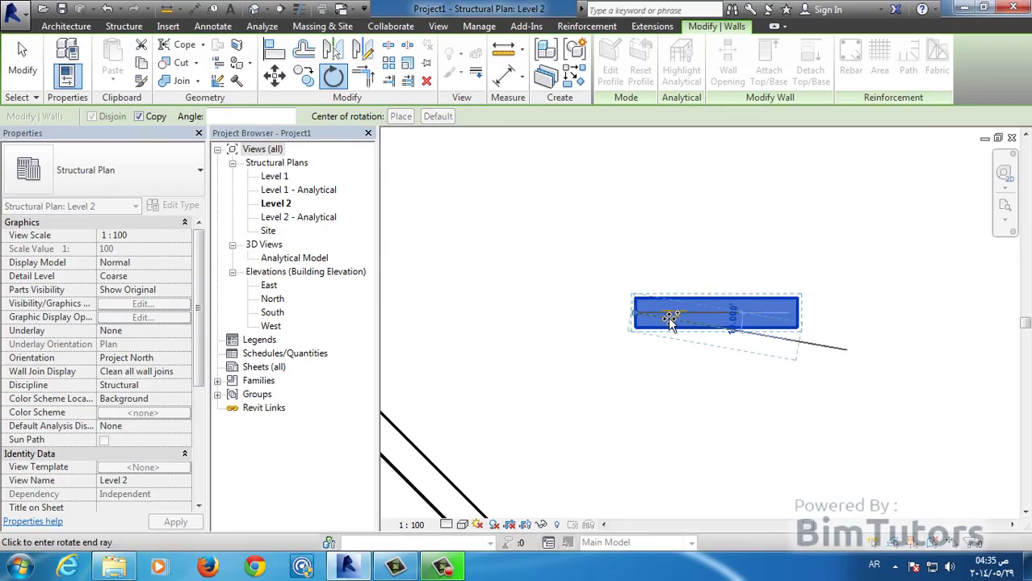
click(635, 357)
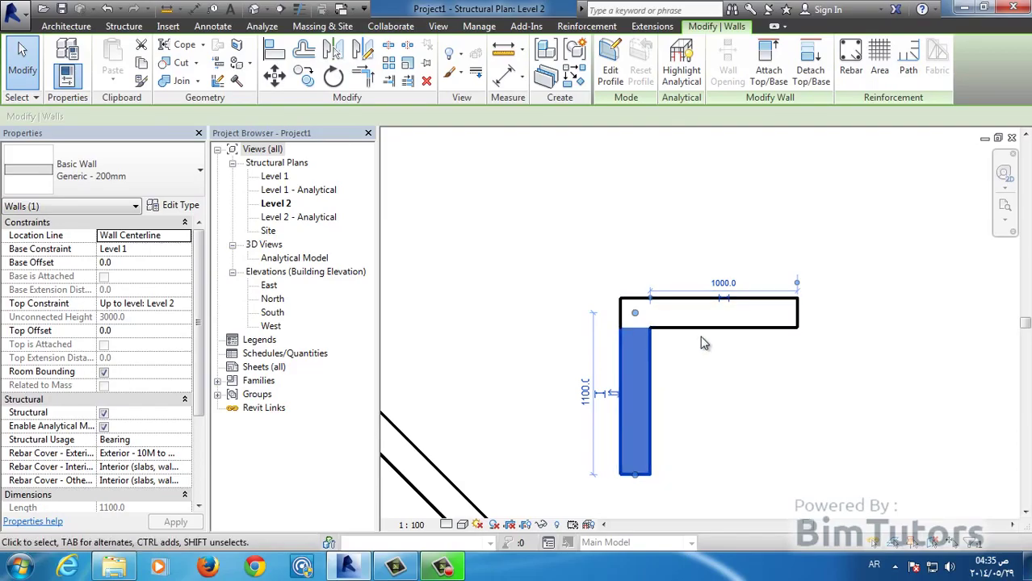
click(479, 293)
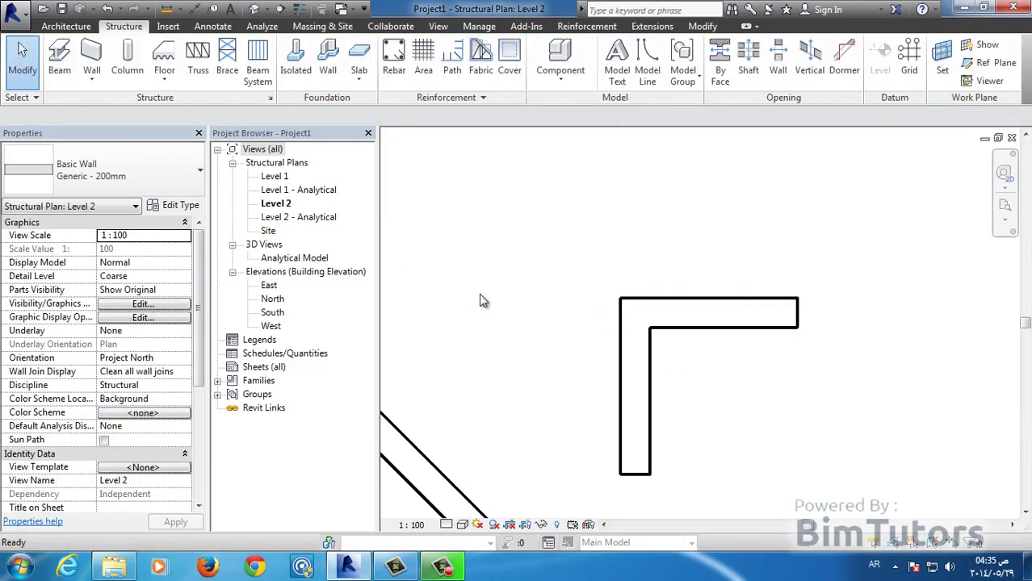
Try rotating the joined horizontal wall by an entered angle of 45° about its upper-right corner without Disjoin.
click(667, 300)
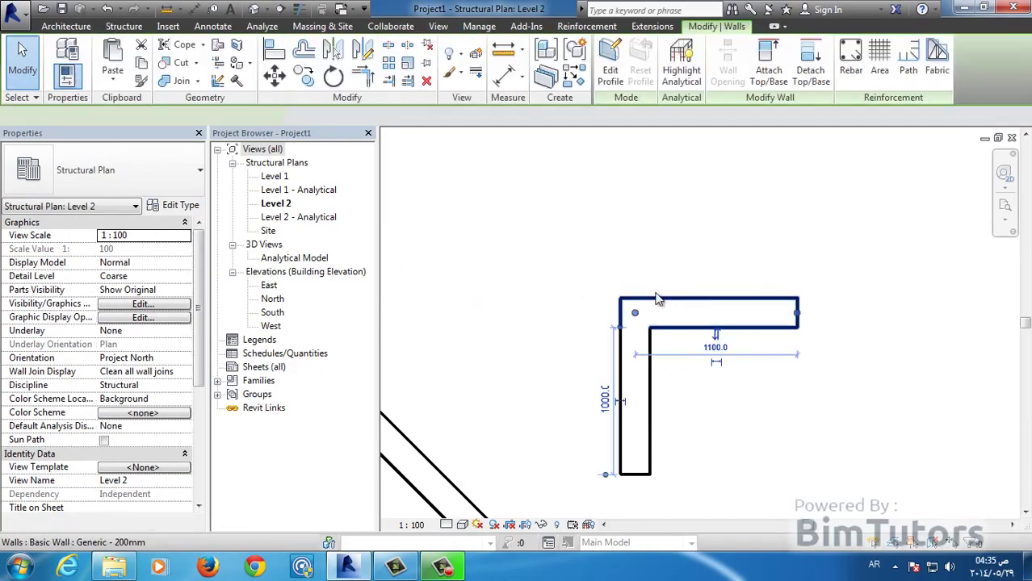
click(334, 77)
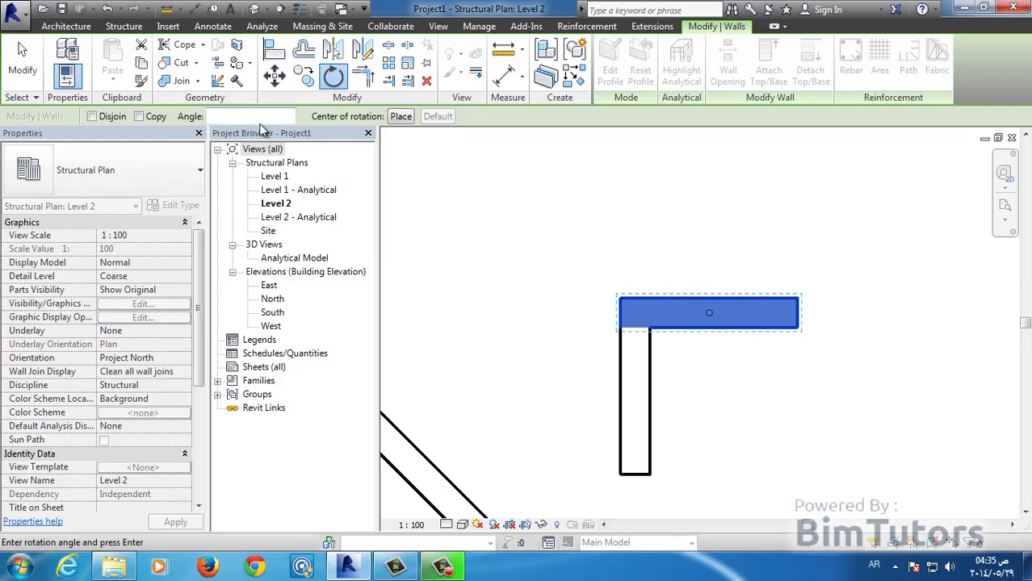
click(403, 120)
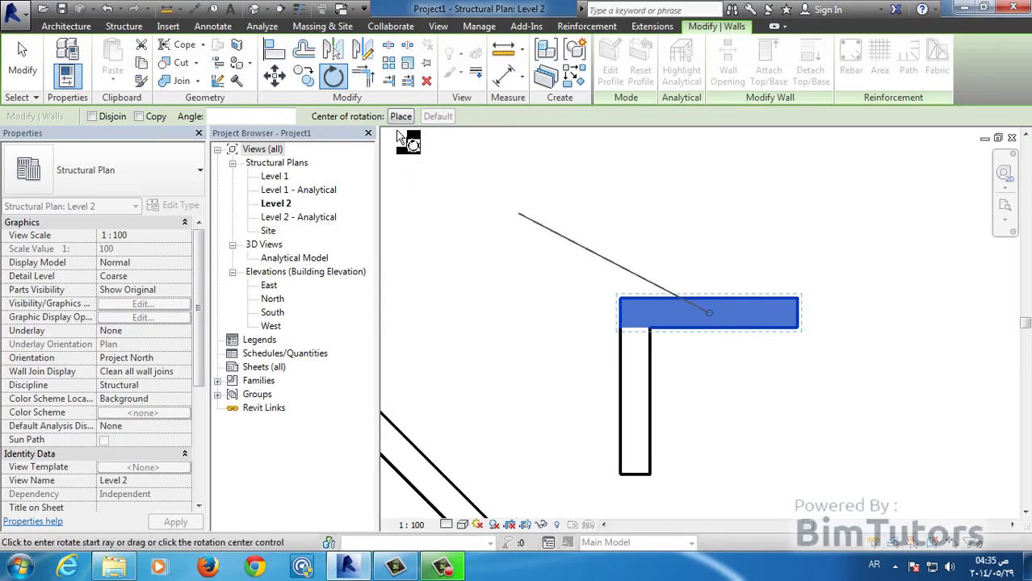
drag(711, 316, 573, 342)
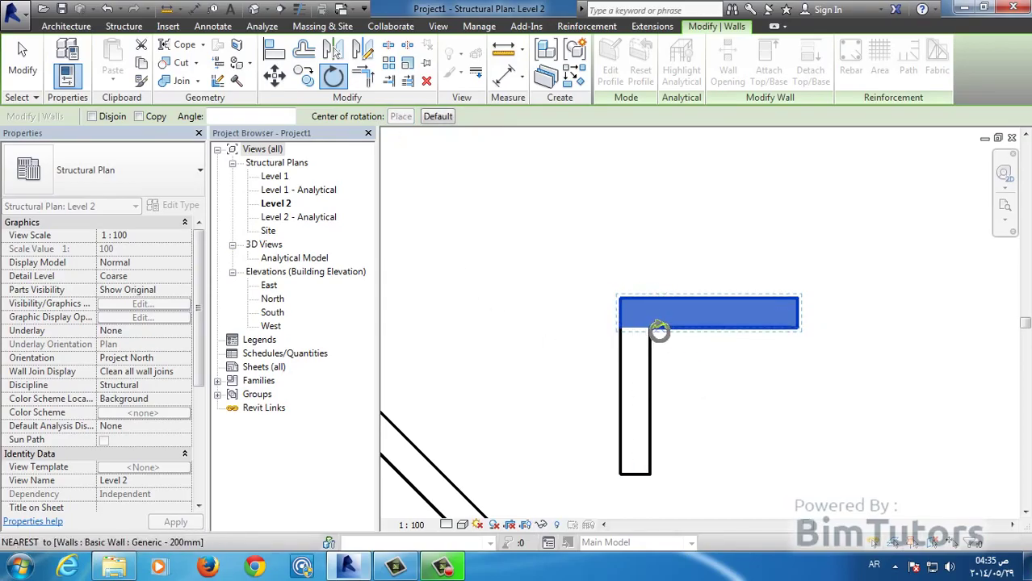
click(797, 297)
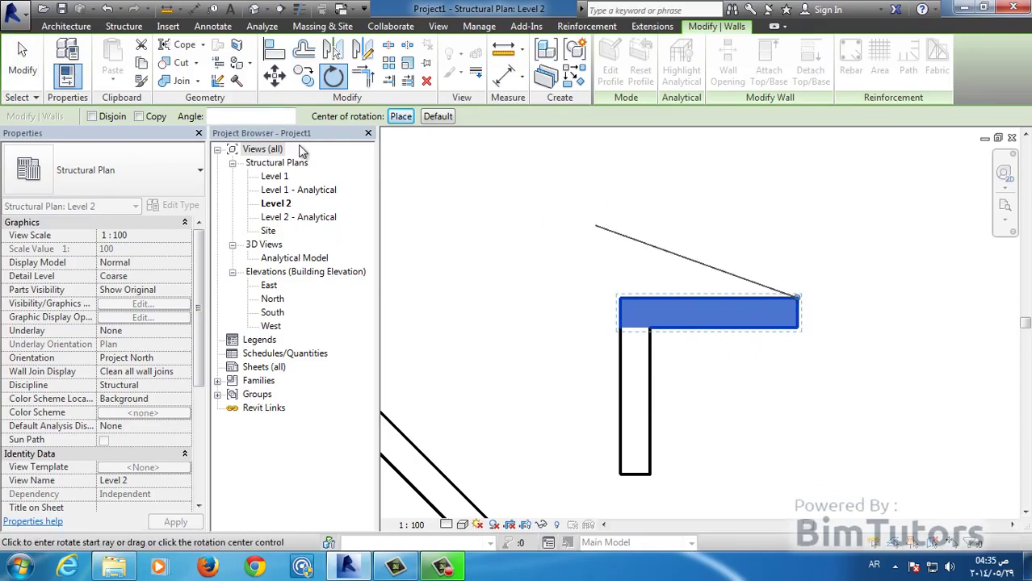
click(273, 118)
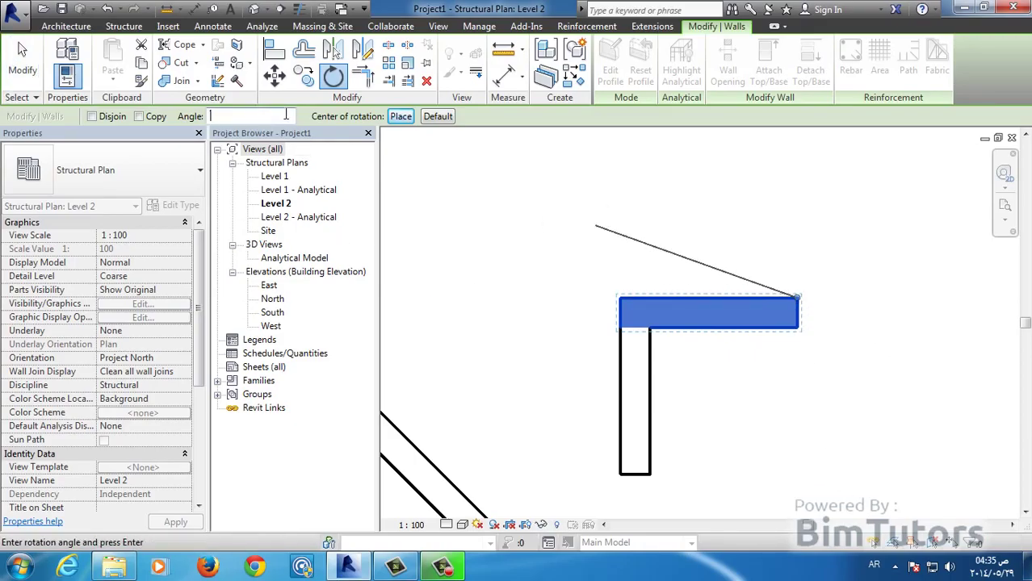
key(Return)
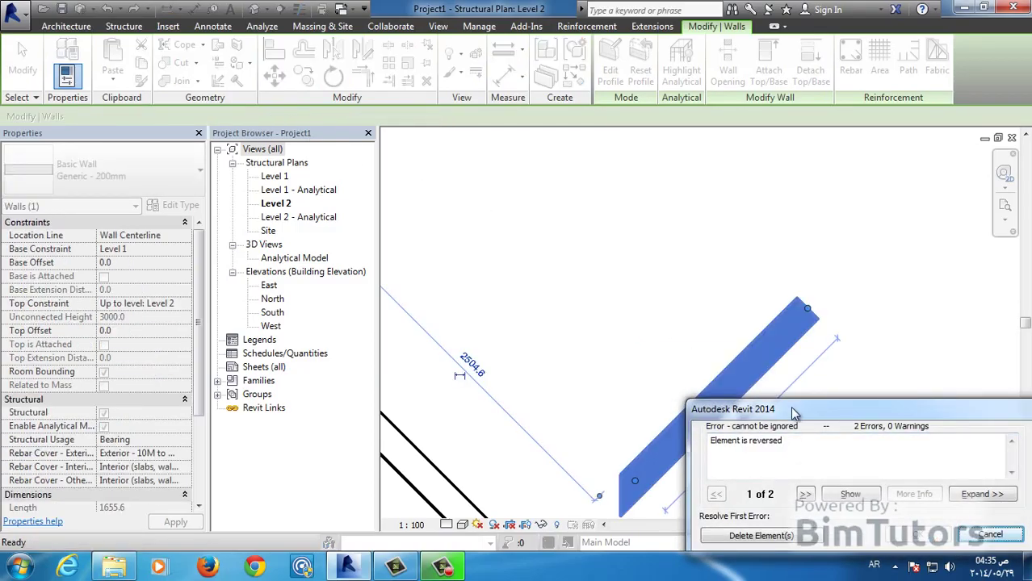
drag(793, 414, 555, 155)
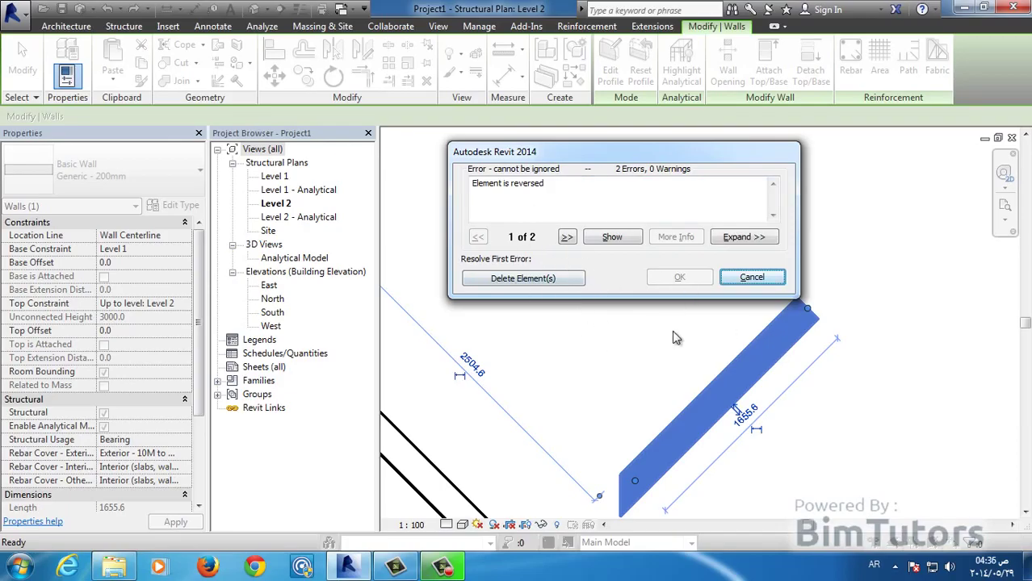
click(750, 278)
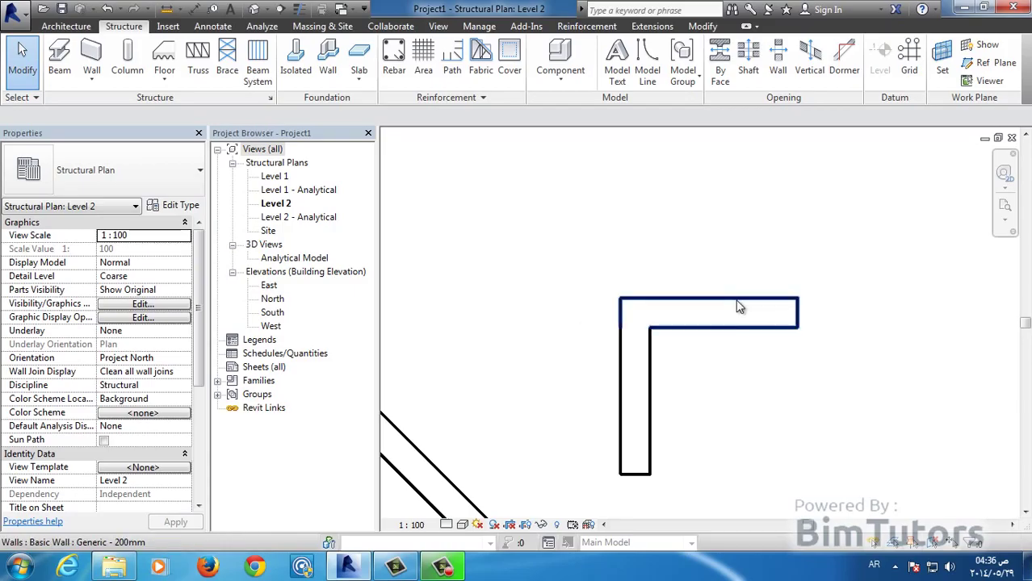
Start rotating the joined horizontal wall about its midpoint, setting the start ray along its centerline towards the right.
click(739, 306)
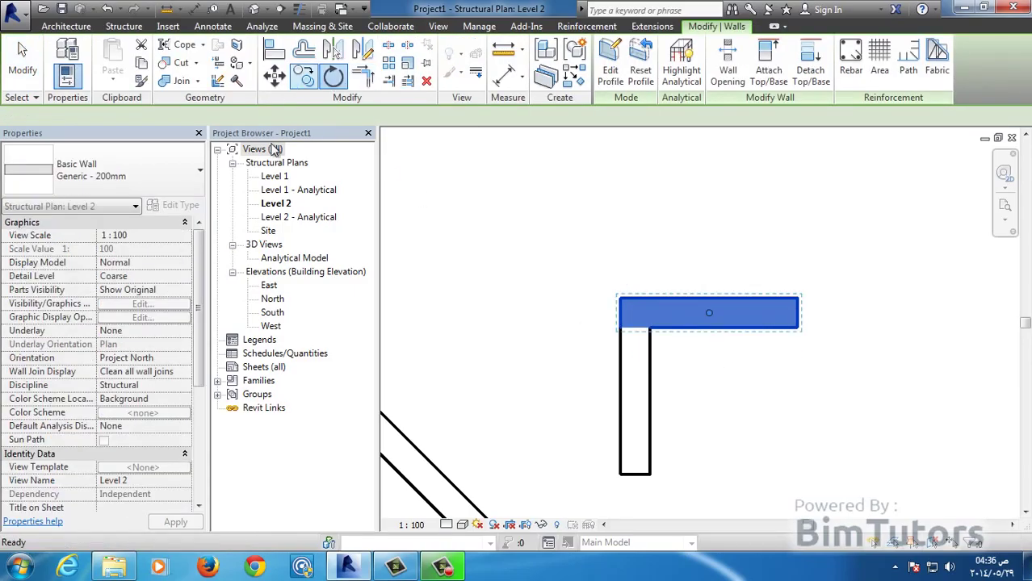
key(r)
key(o)
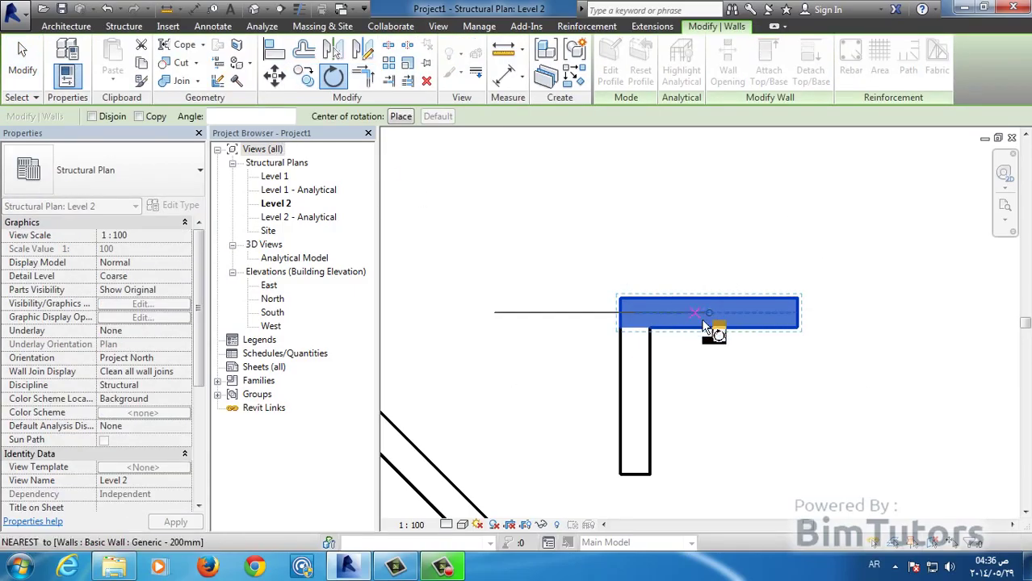
drag(709, 315, 228, 159)
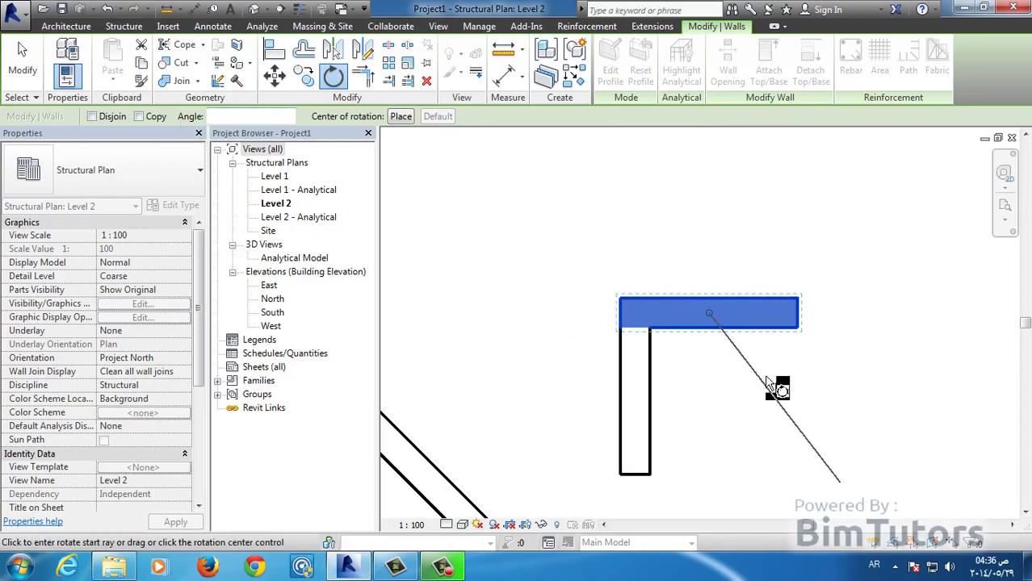
click(809, 315)
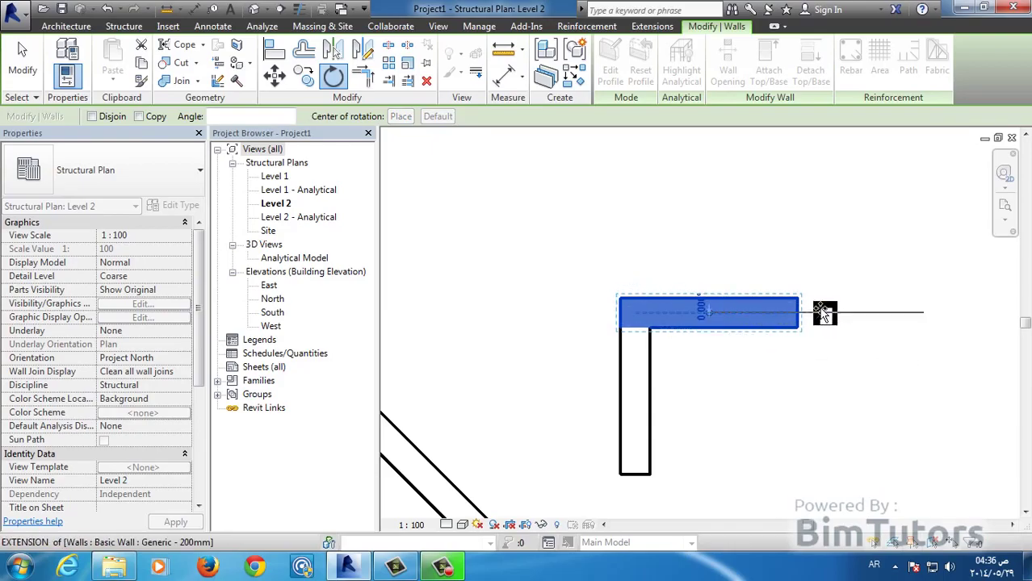